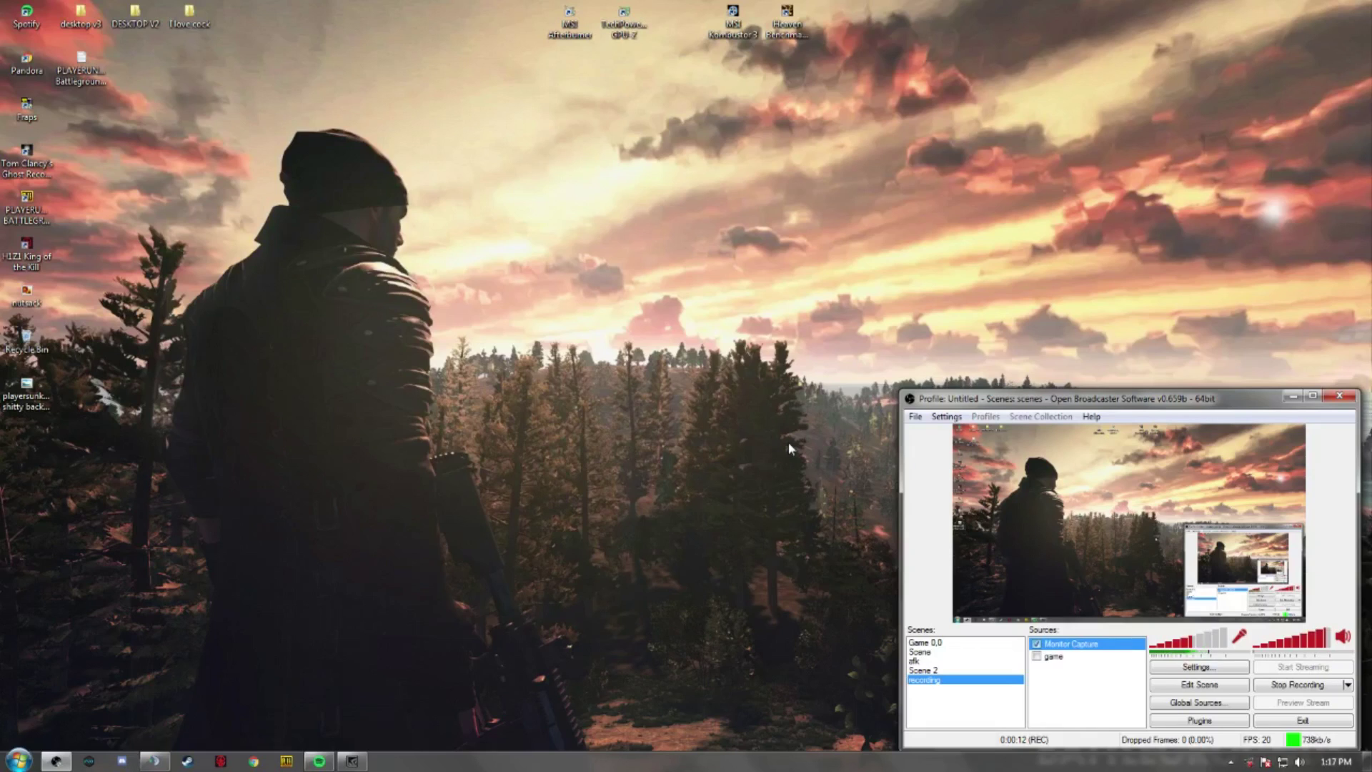
Launch the PUBG desktop shortcut, then minimize the OBS window to leave the desktop.
left_click(44, 208)
double_click(43, 208)
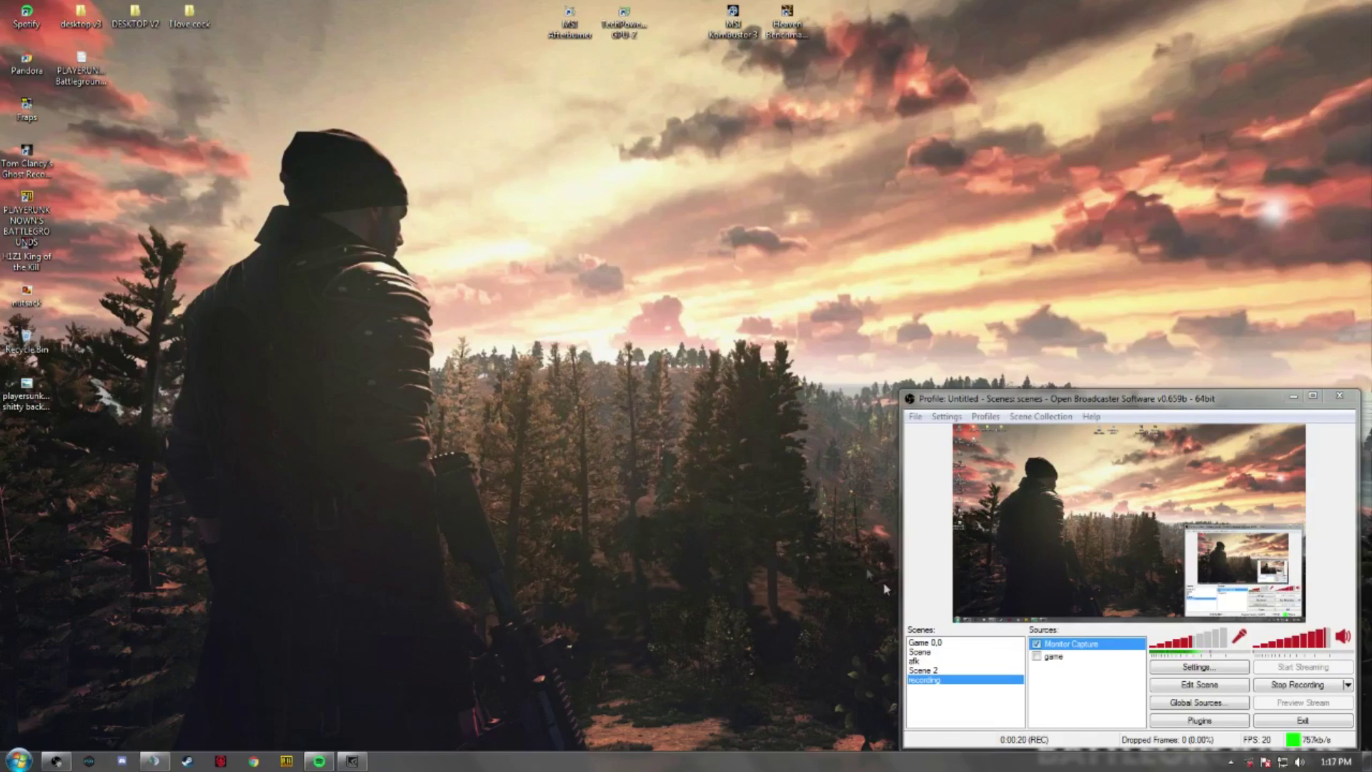
left_click(909, 399)
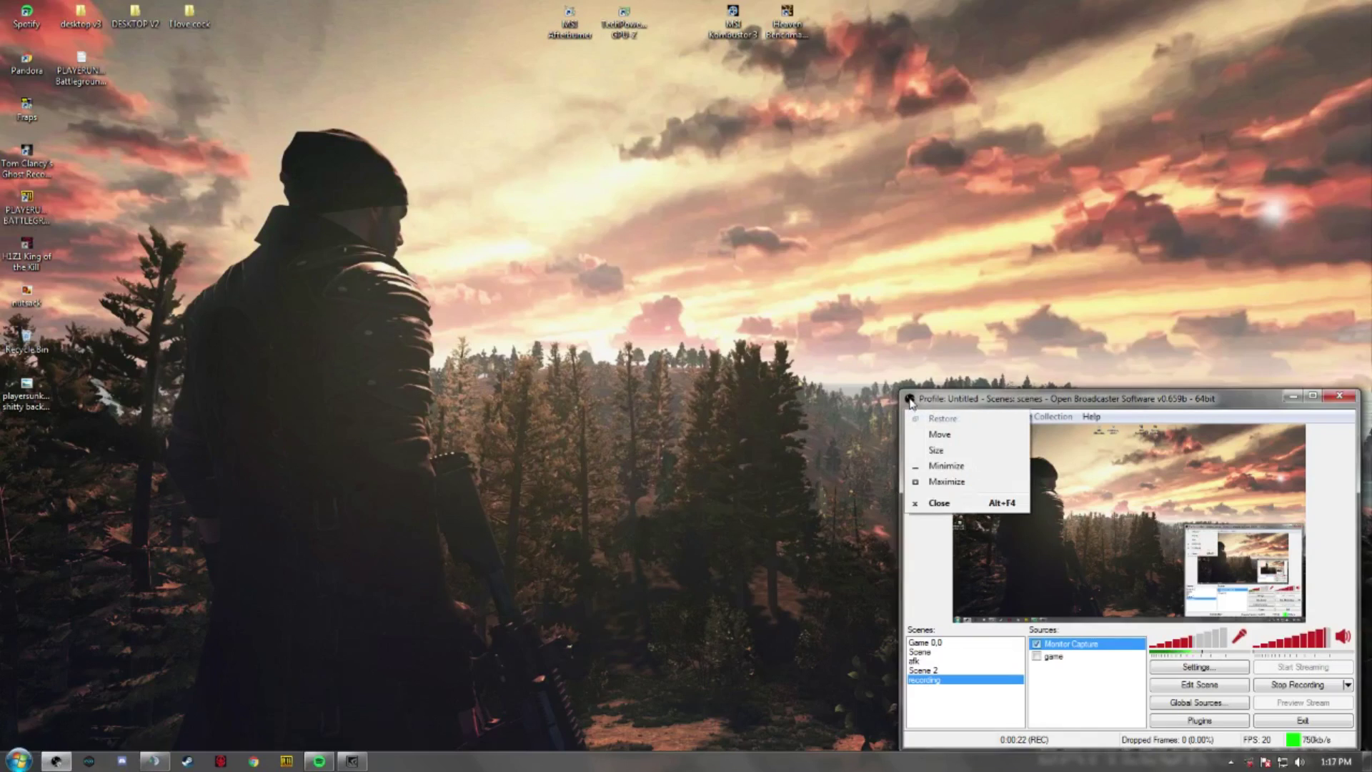
left_click(910, 401)
left_click_drag(773, 303, 429, 399)
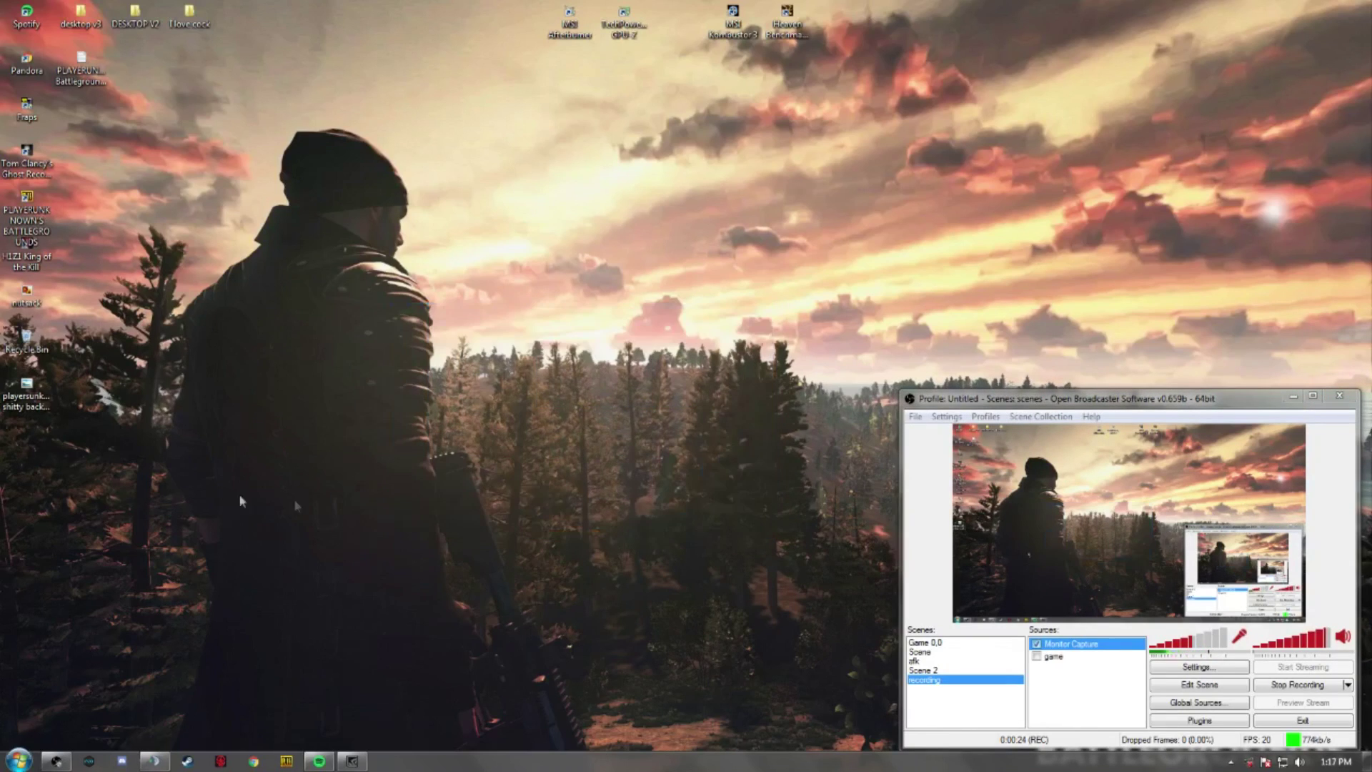
left_click(1290, 398)
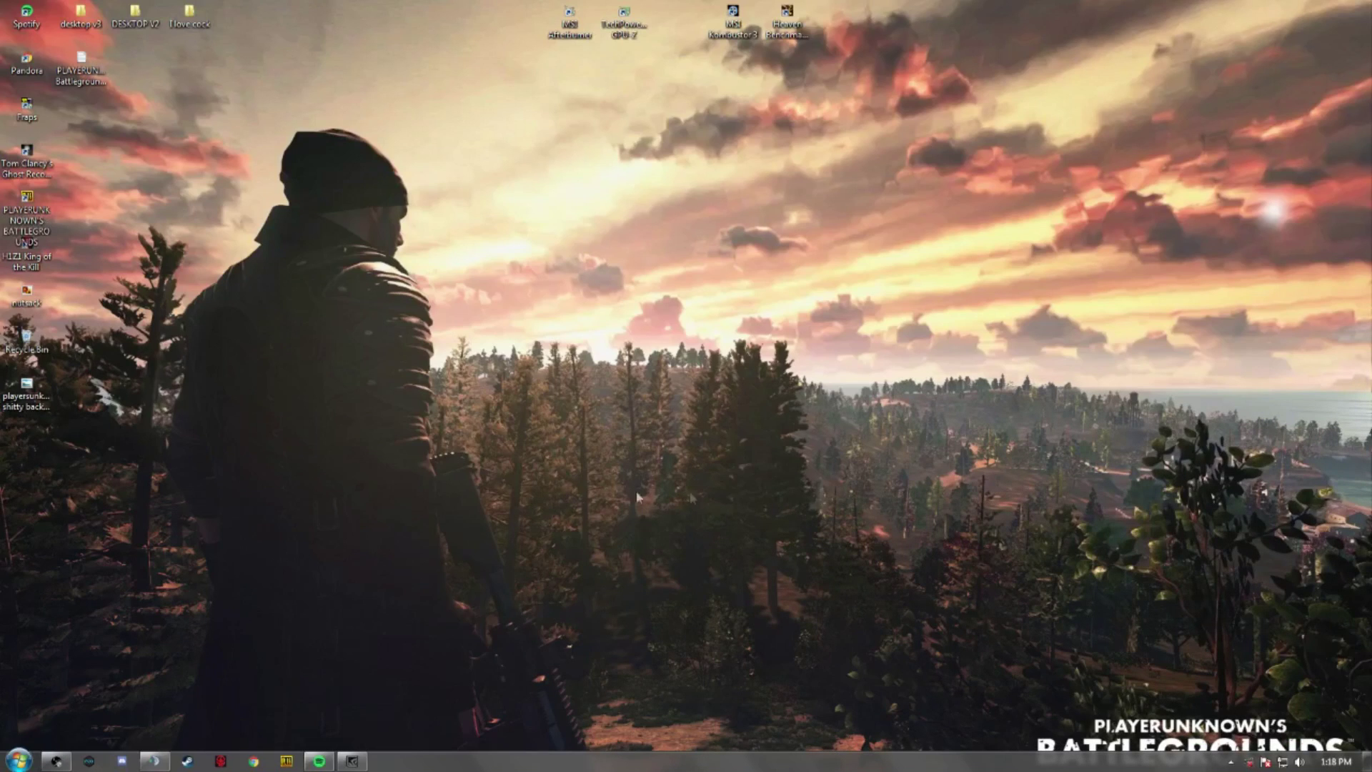
Open the %temp% folder from Start search and delete all its temporary files.
left_click(17, 757)
left_click(47, 728)
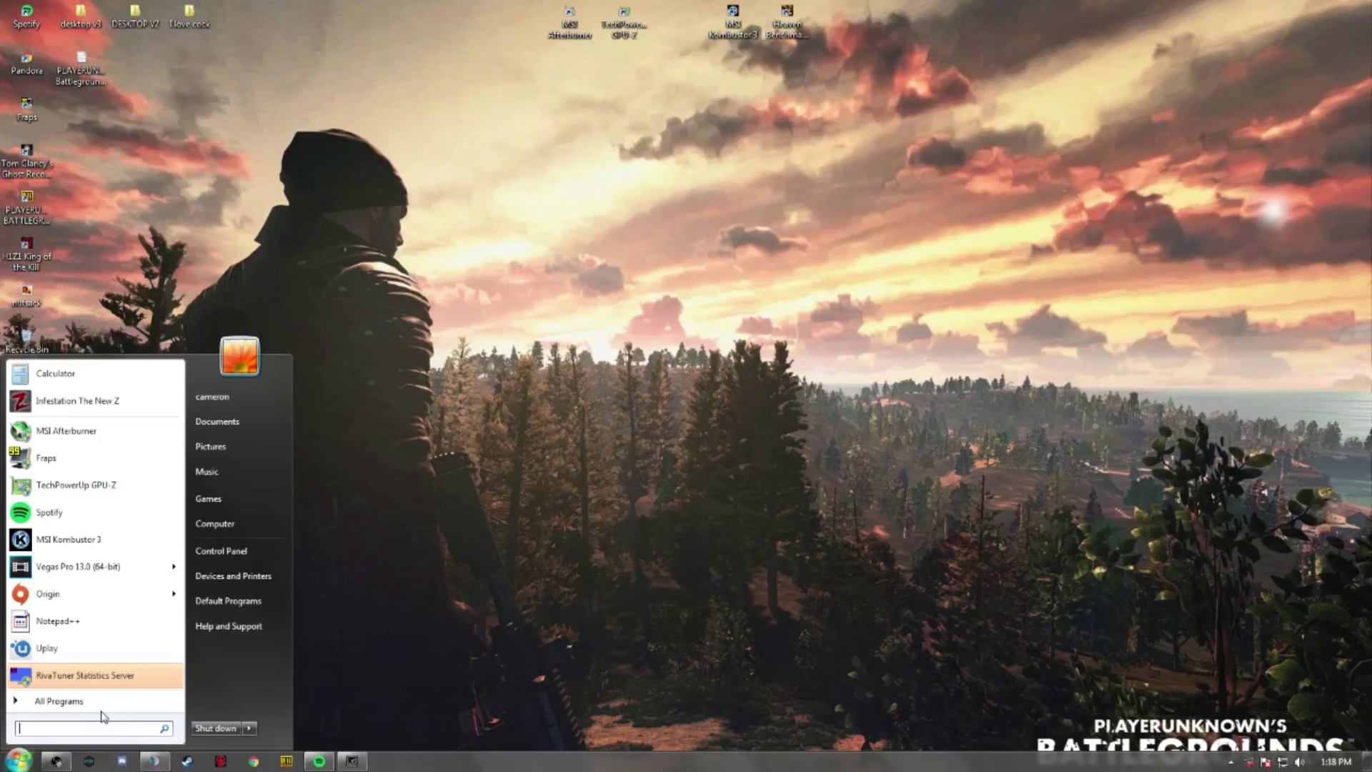
type("%")
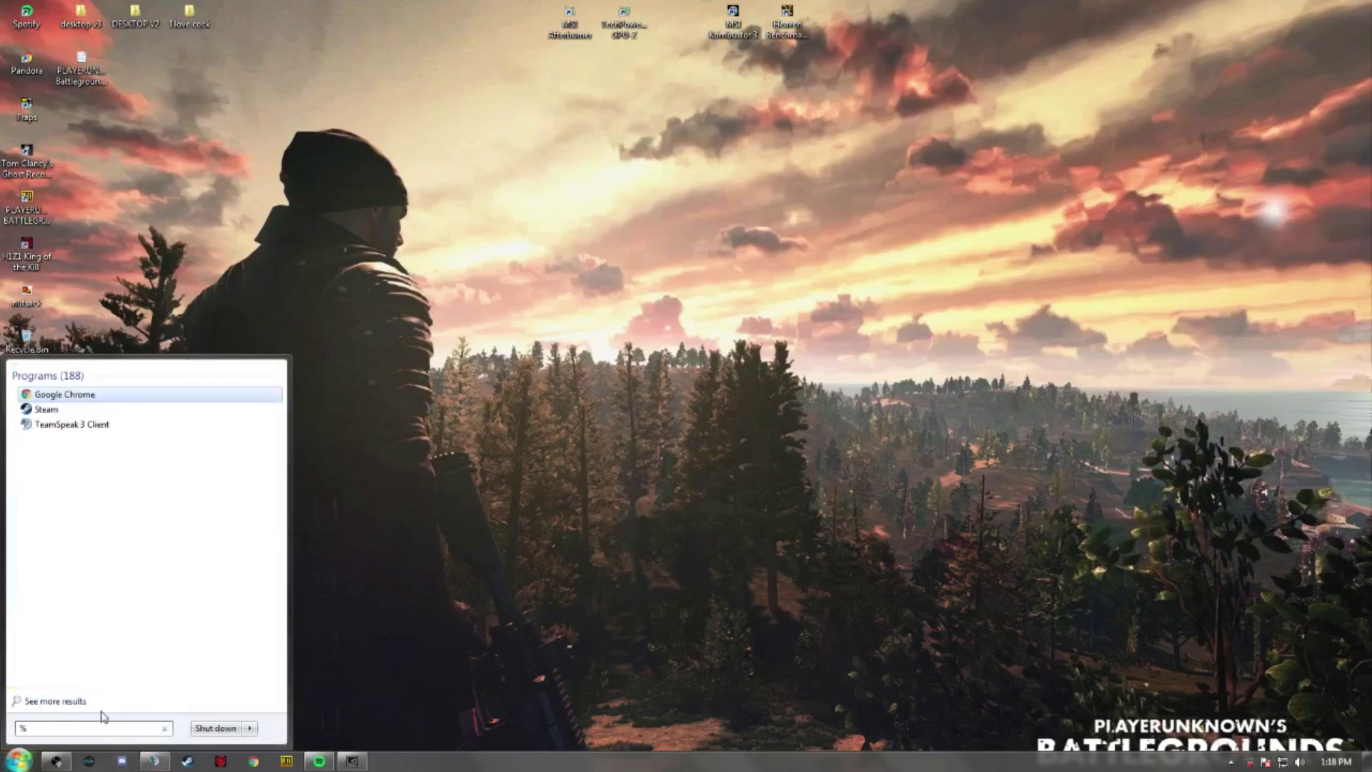
type("temp")
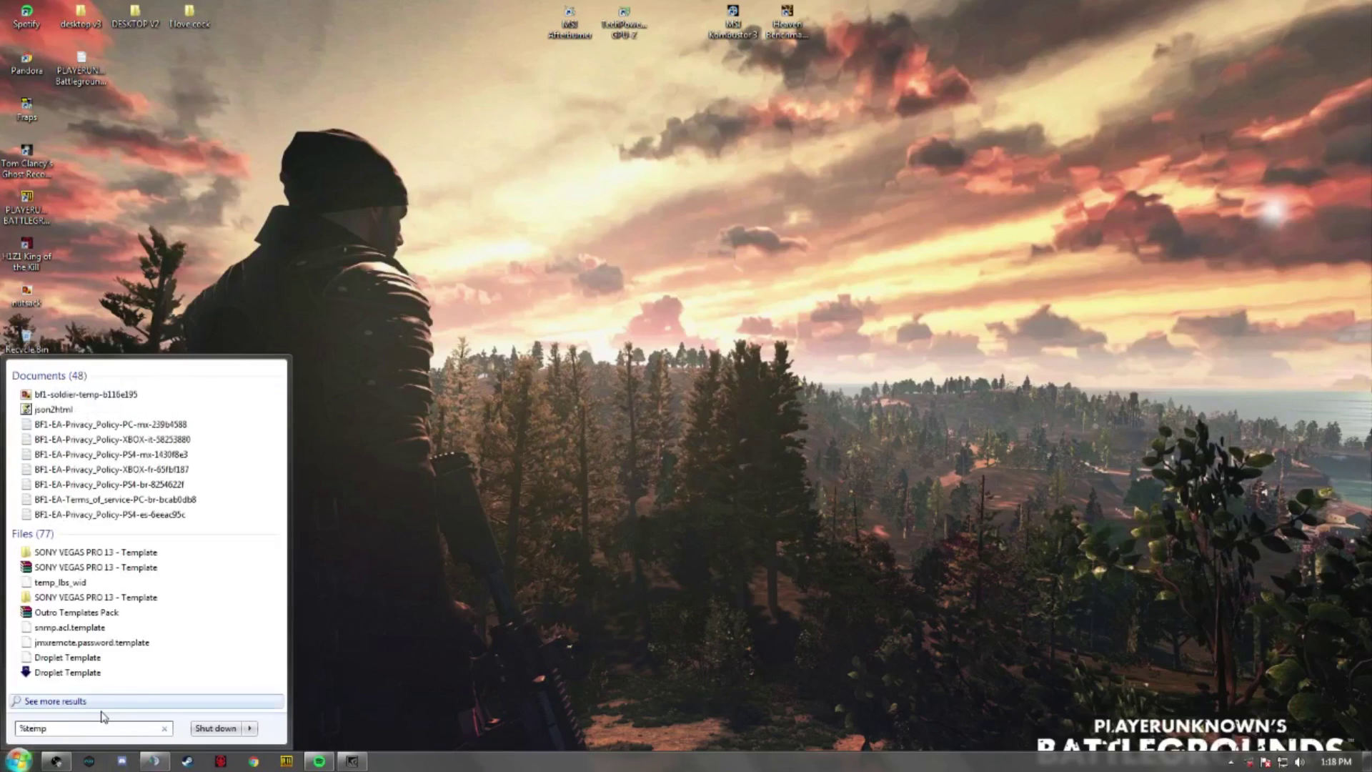
type("%")
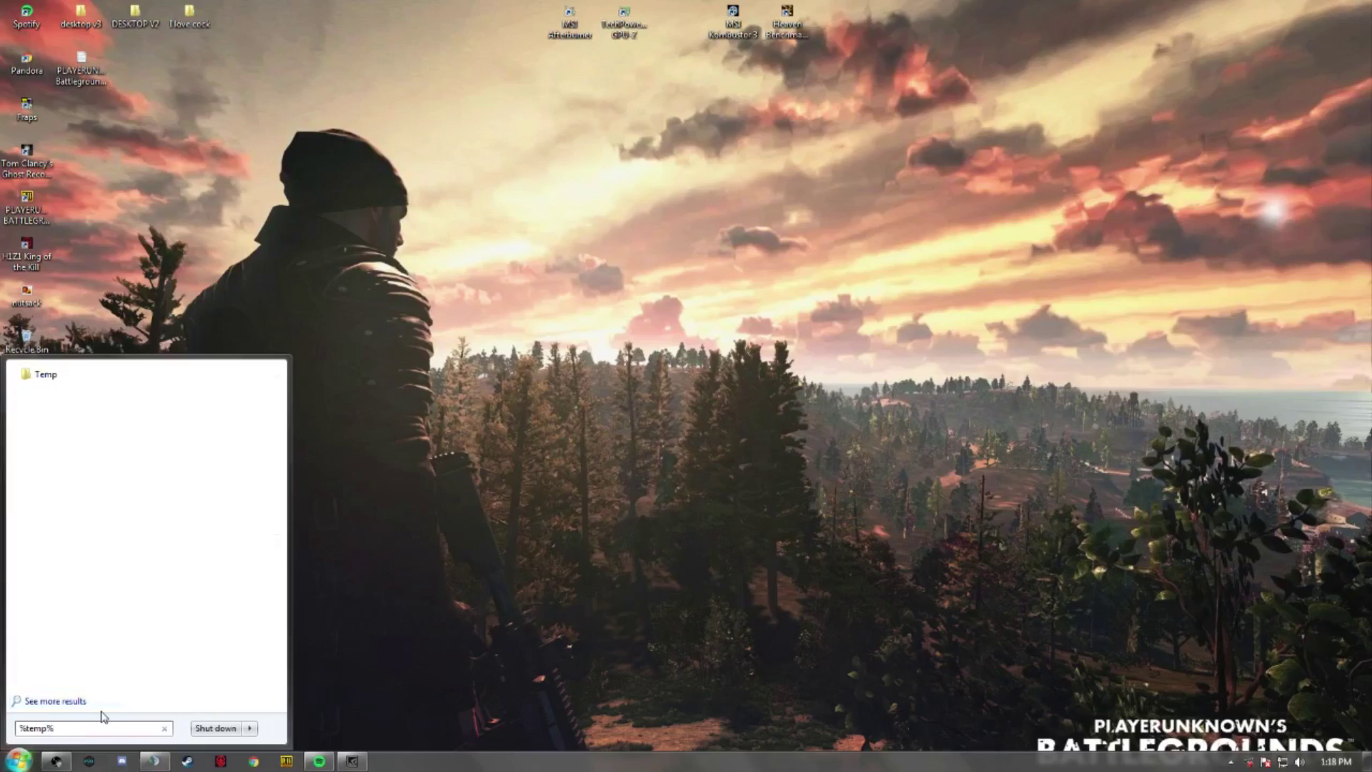
key("Return")
scroll(504, 457, "down", 10)
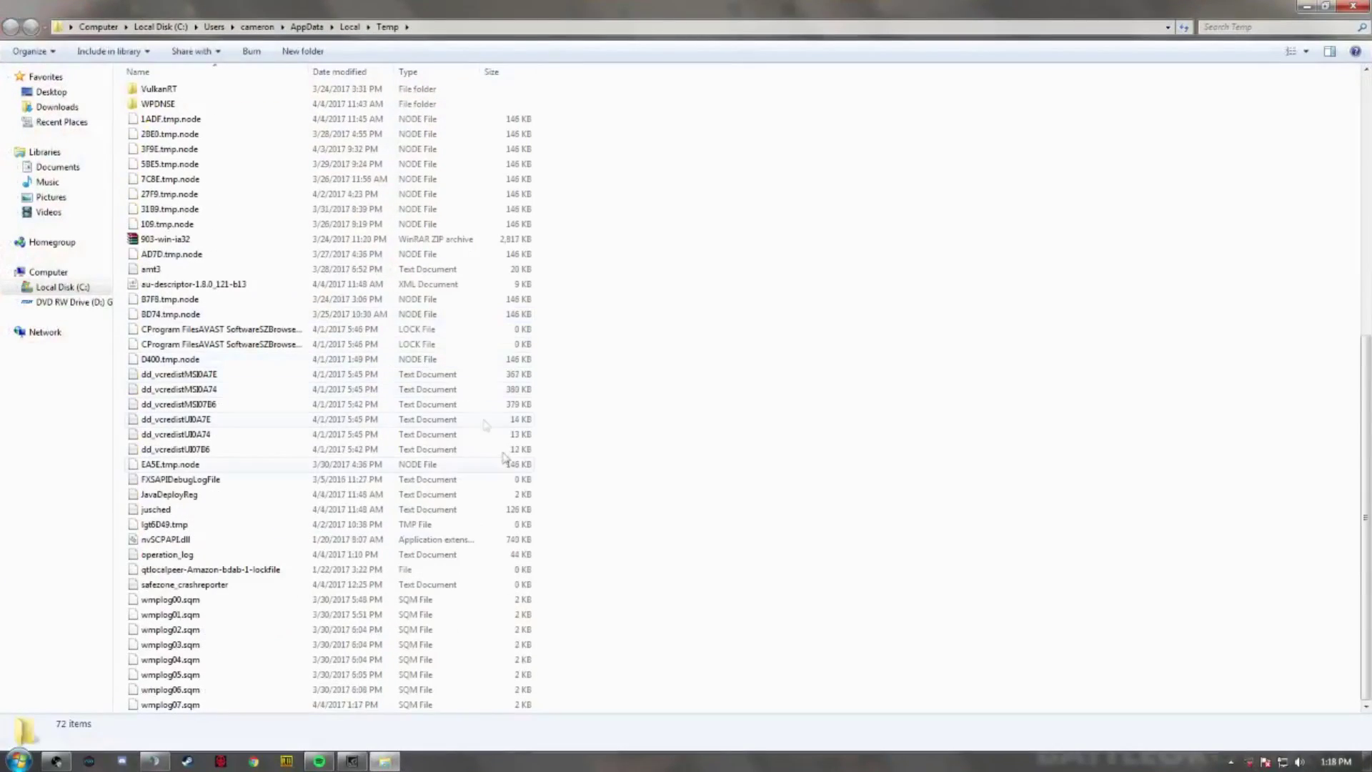
left_click_drag(561, 703, 295, 111)
right_click(479, 243)
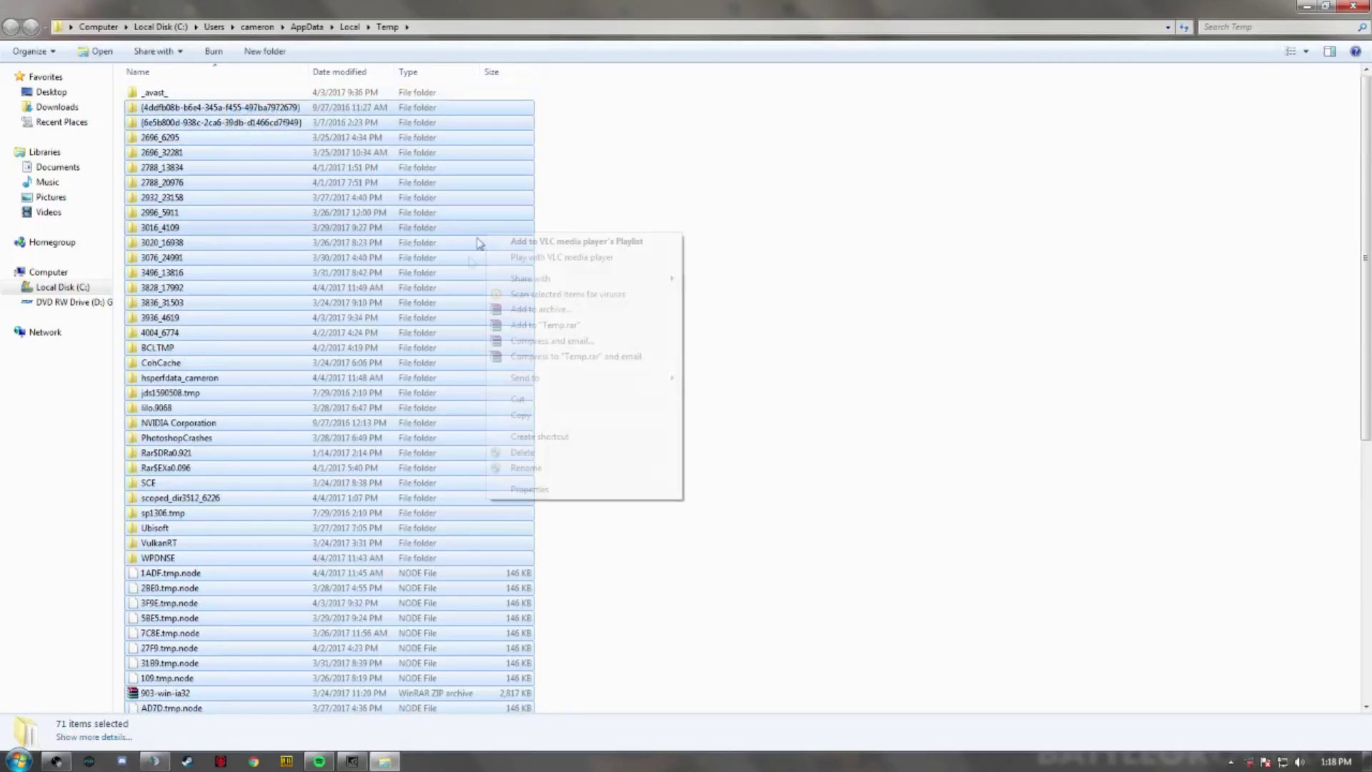
left_click(1020, 315)
left_click(1350, 9)
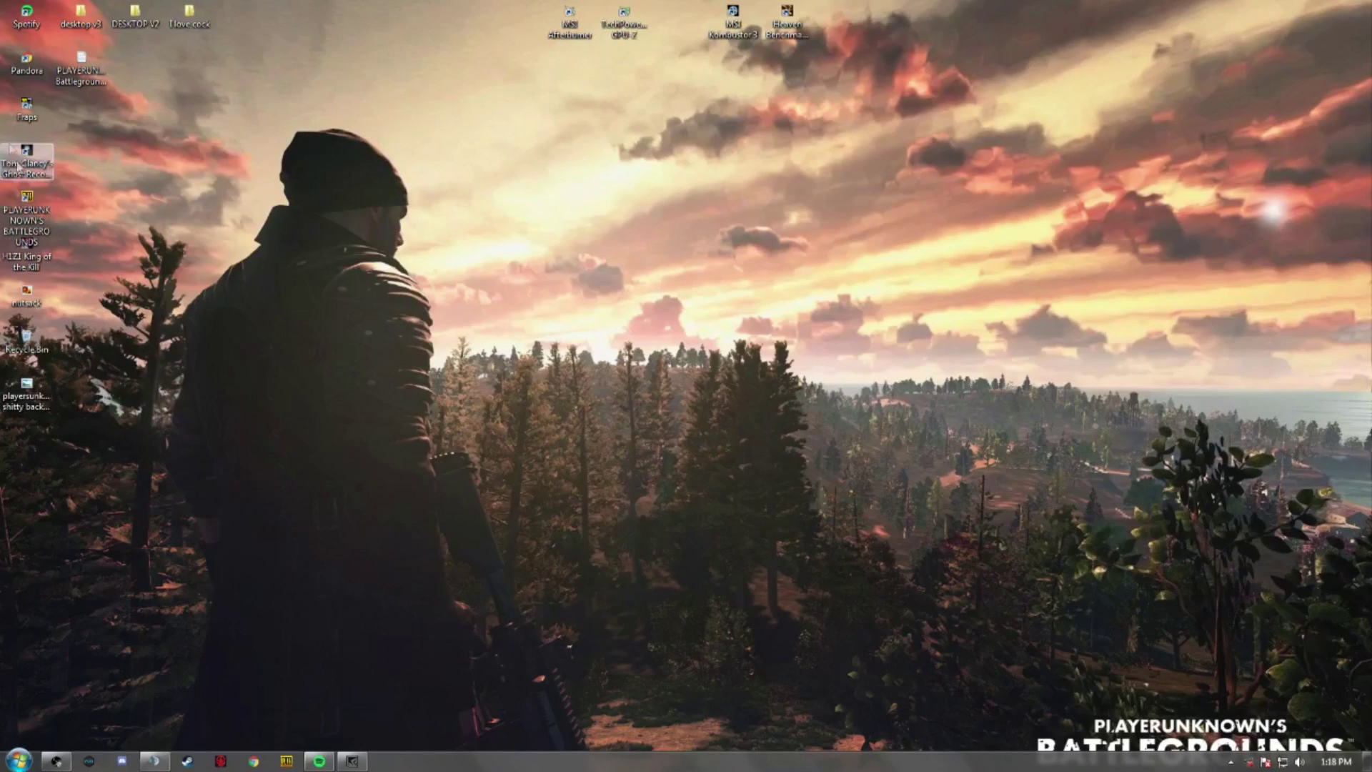
Empty the Recycle Bin, confirming the permanent deletion.
right_click(29, 340)
left_click(61, 366)
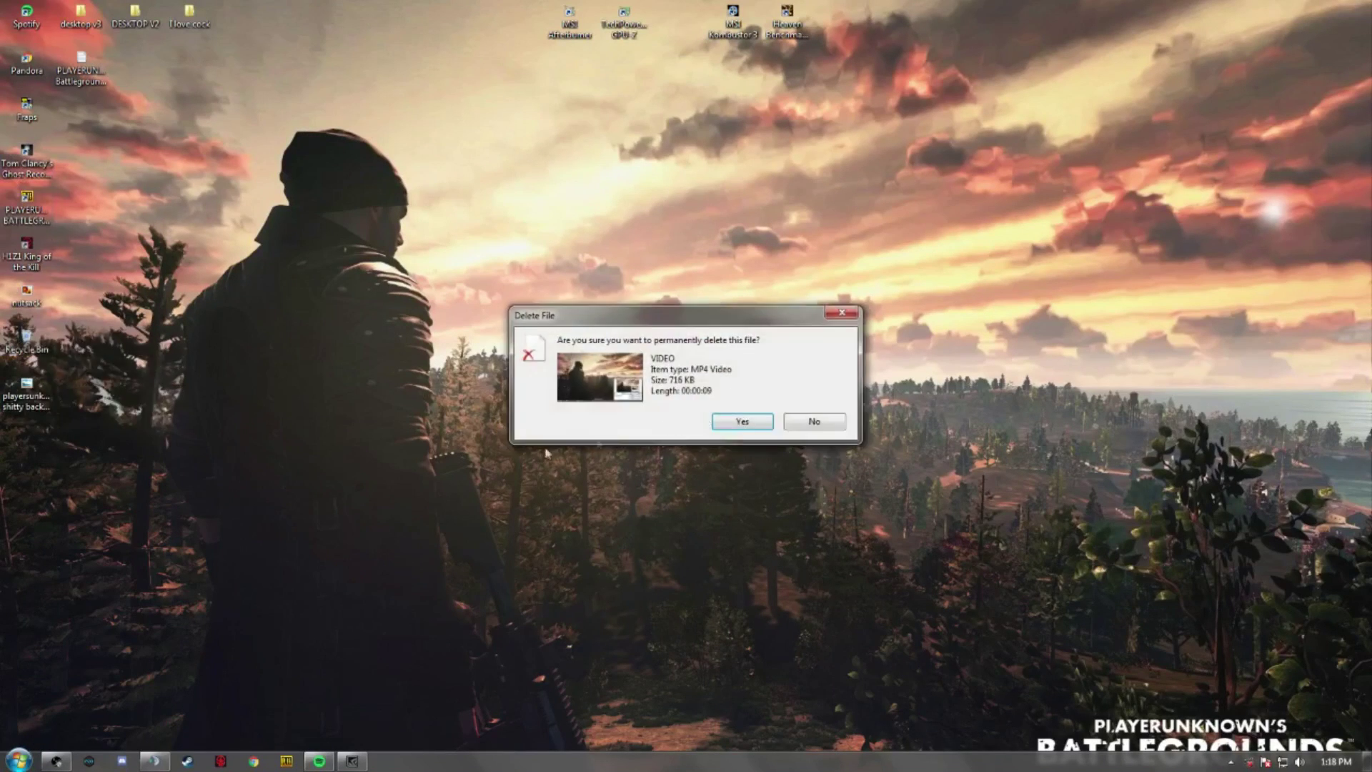
left_click(736, 421)
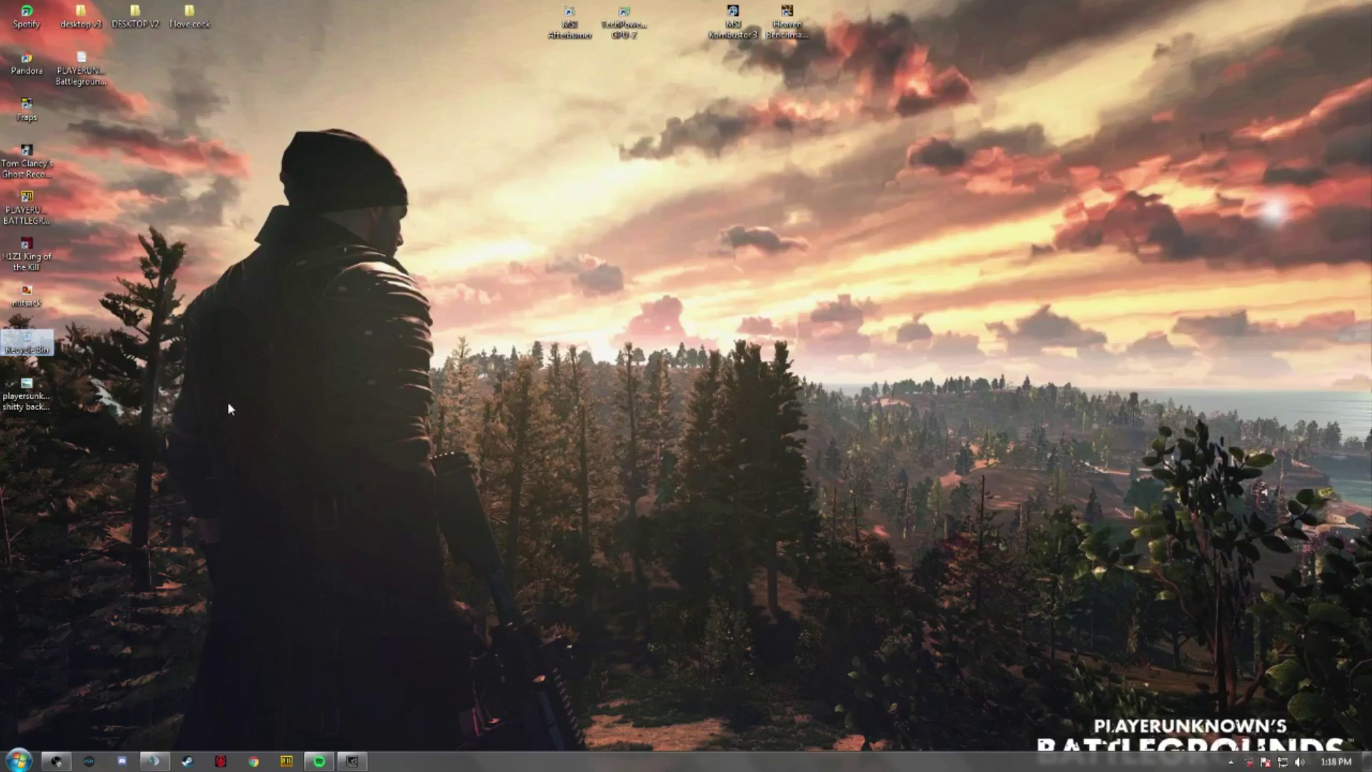
Move the lag fixes file down, open it in Notepad, and narrow the window to the left half.
left_click(182, 303)
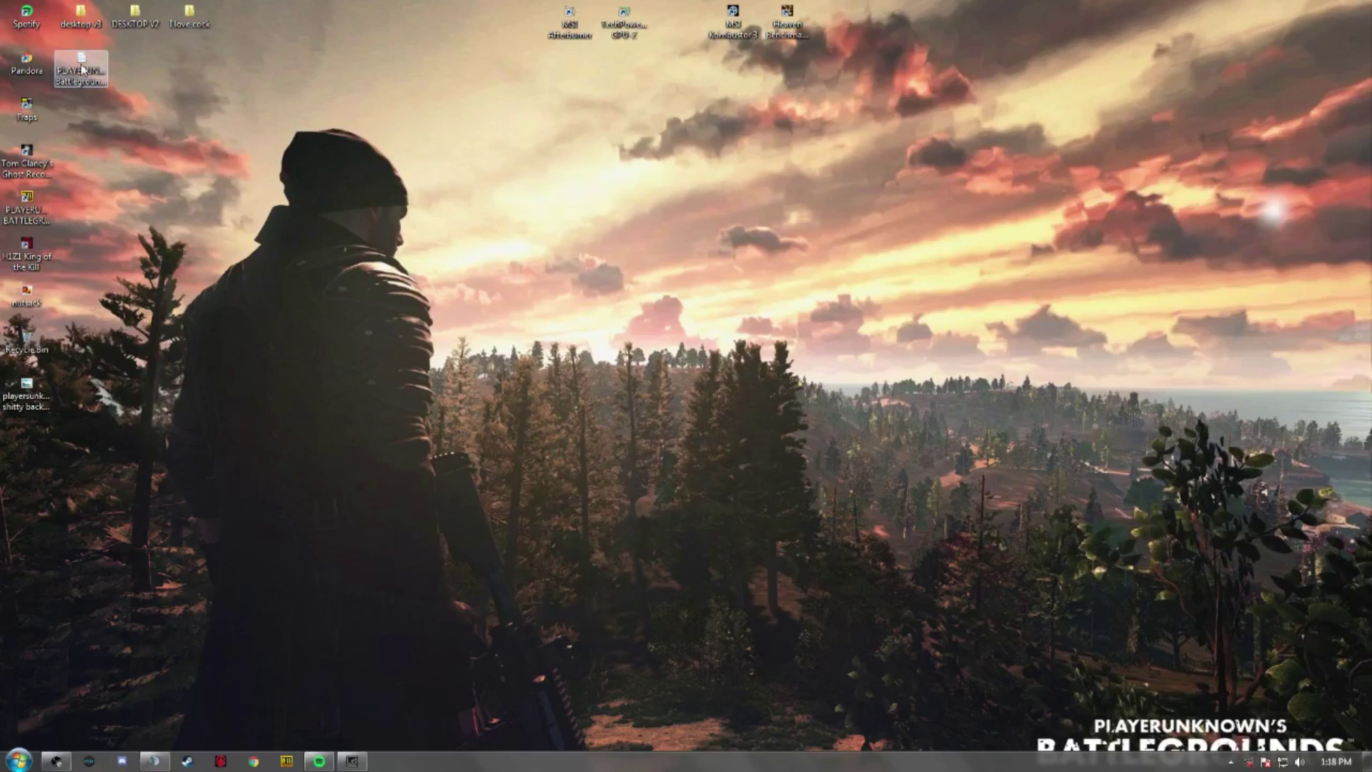
left_click_drag(77, 53, 37, 439)
double_click(37, 439)
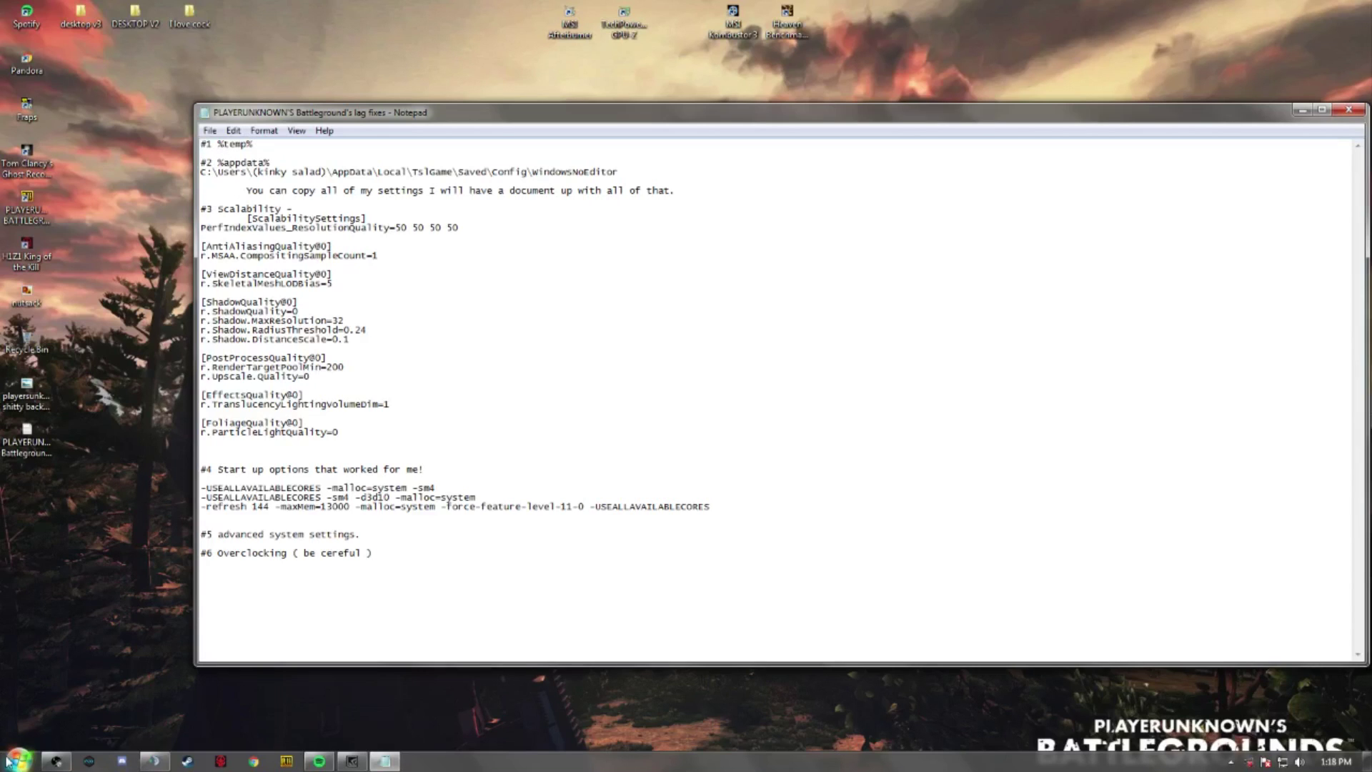
left_click_drag(1362, 373, 820, 374)
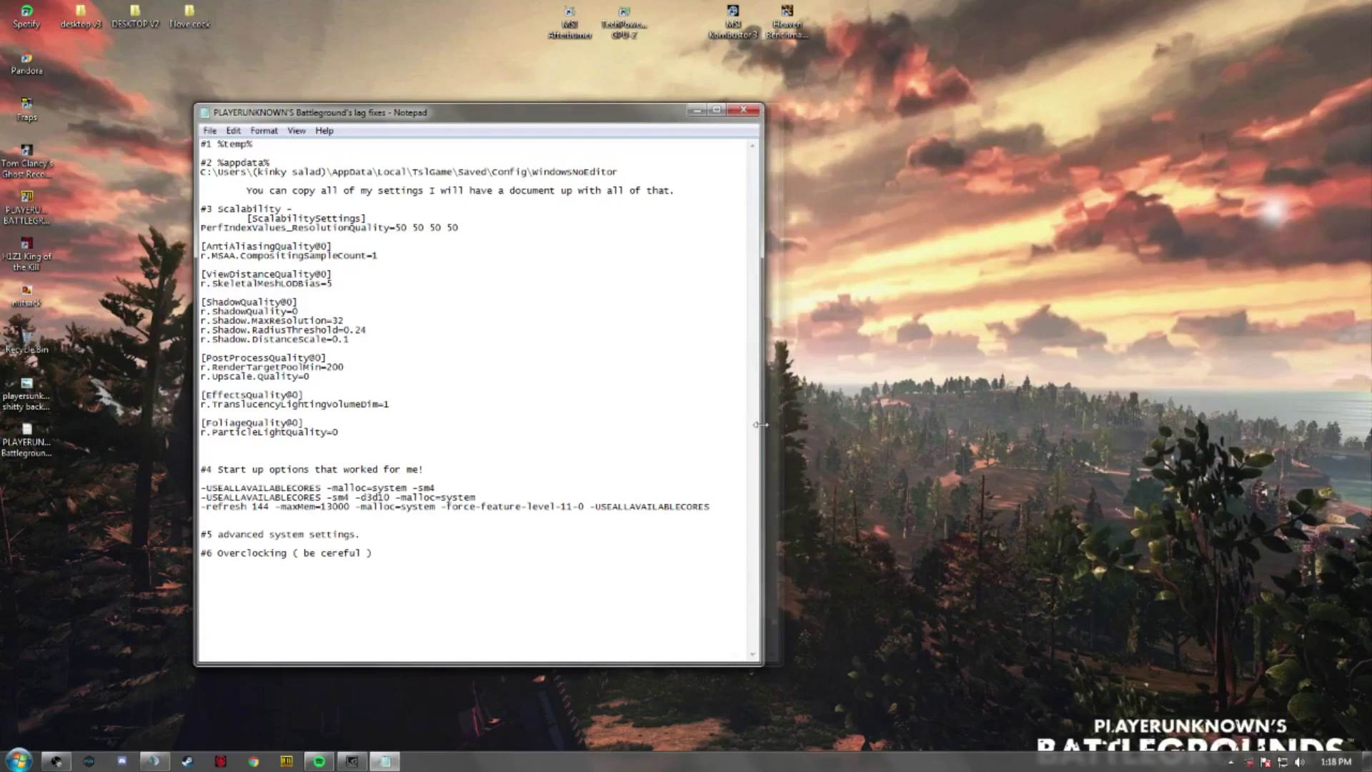
left_click(18, 760)
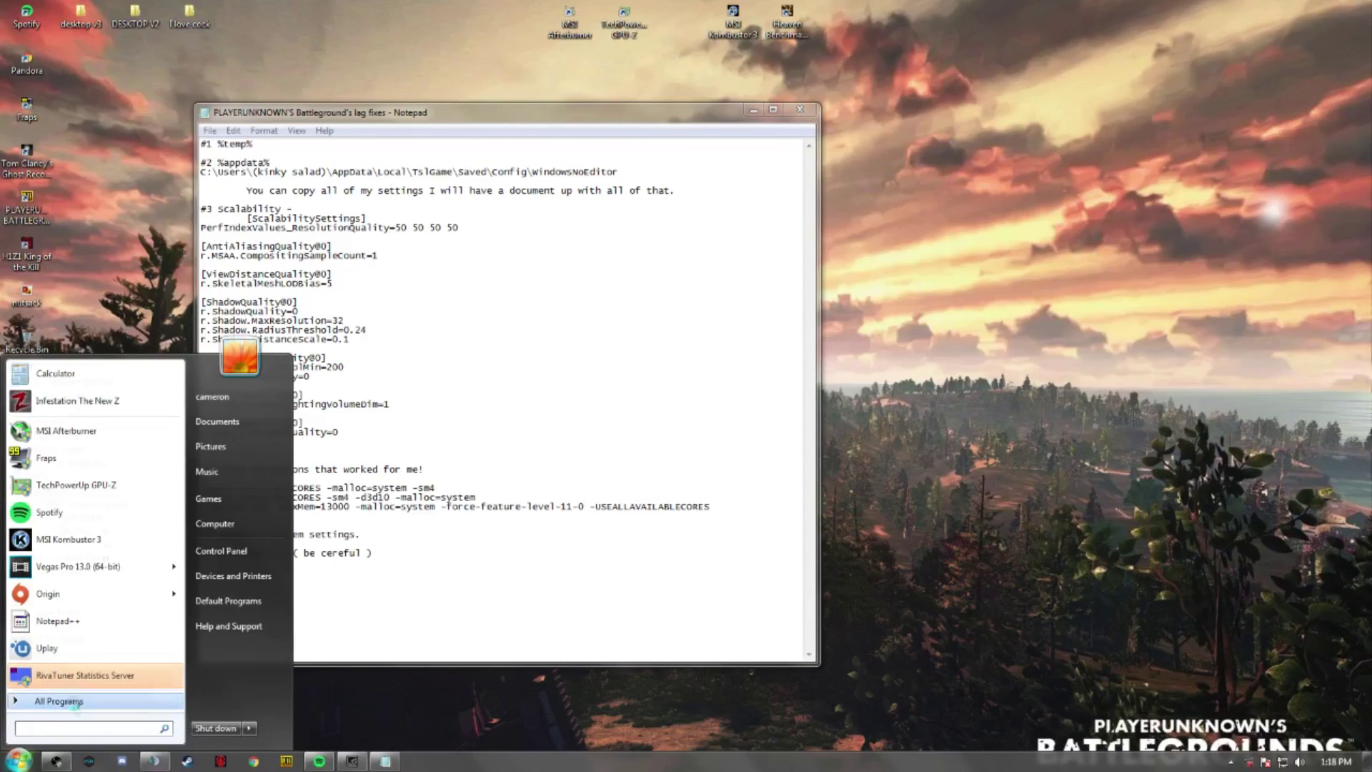
Open the %appdata% Roaming folder and resize its window beside the notes.
left_click(59, 701)
type("%app")
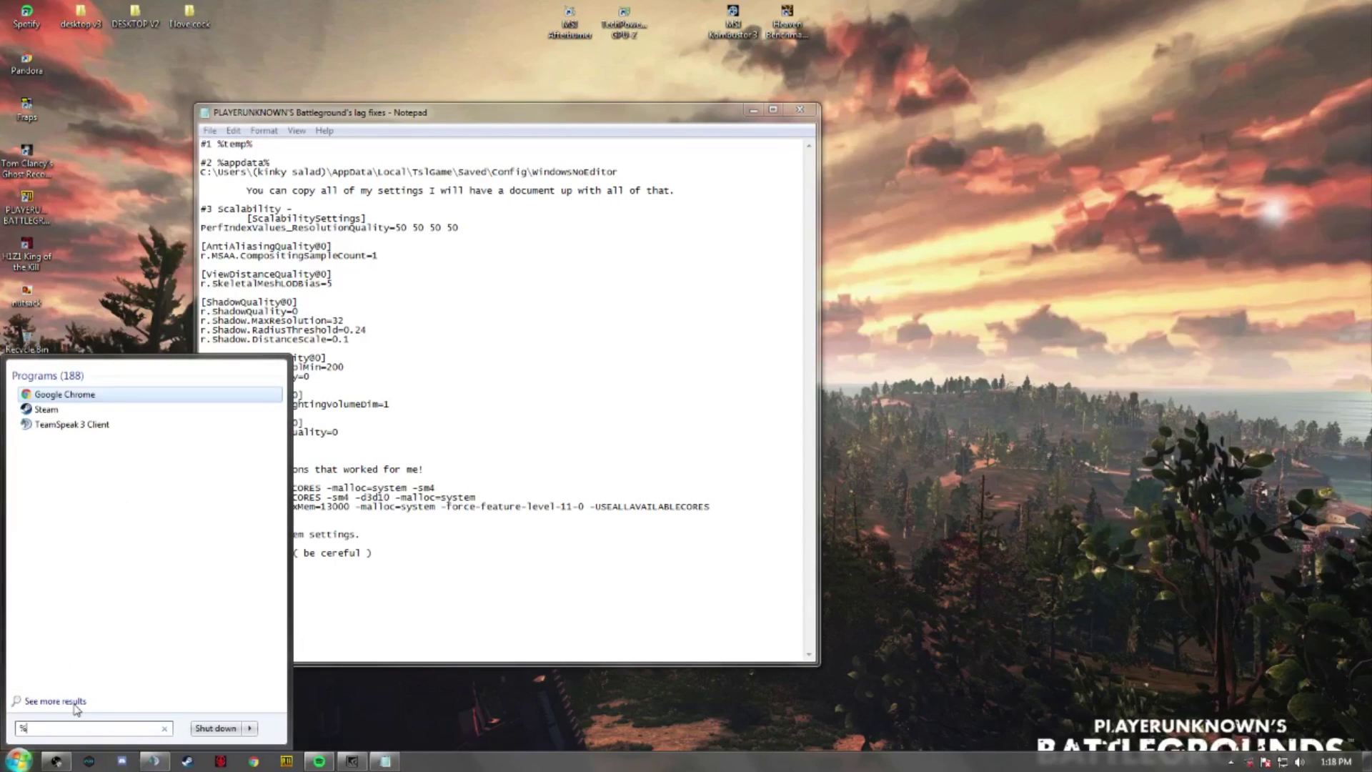
type("data%")
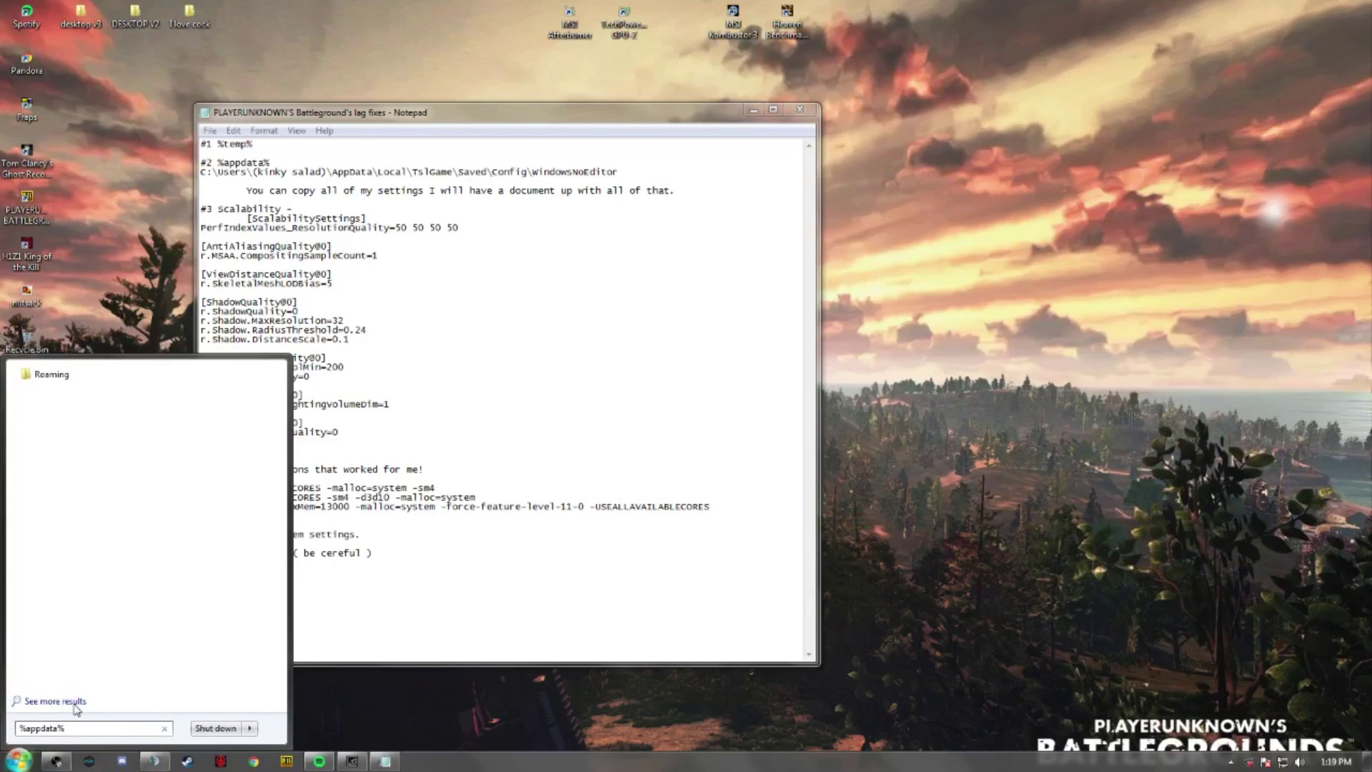
key("Return")
double_click(1041, 7)
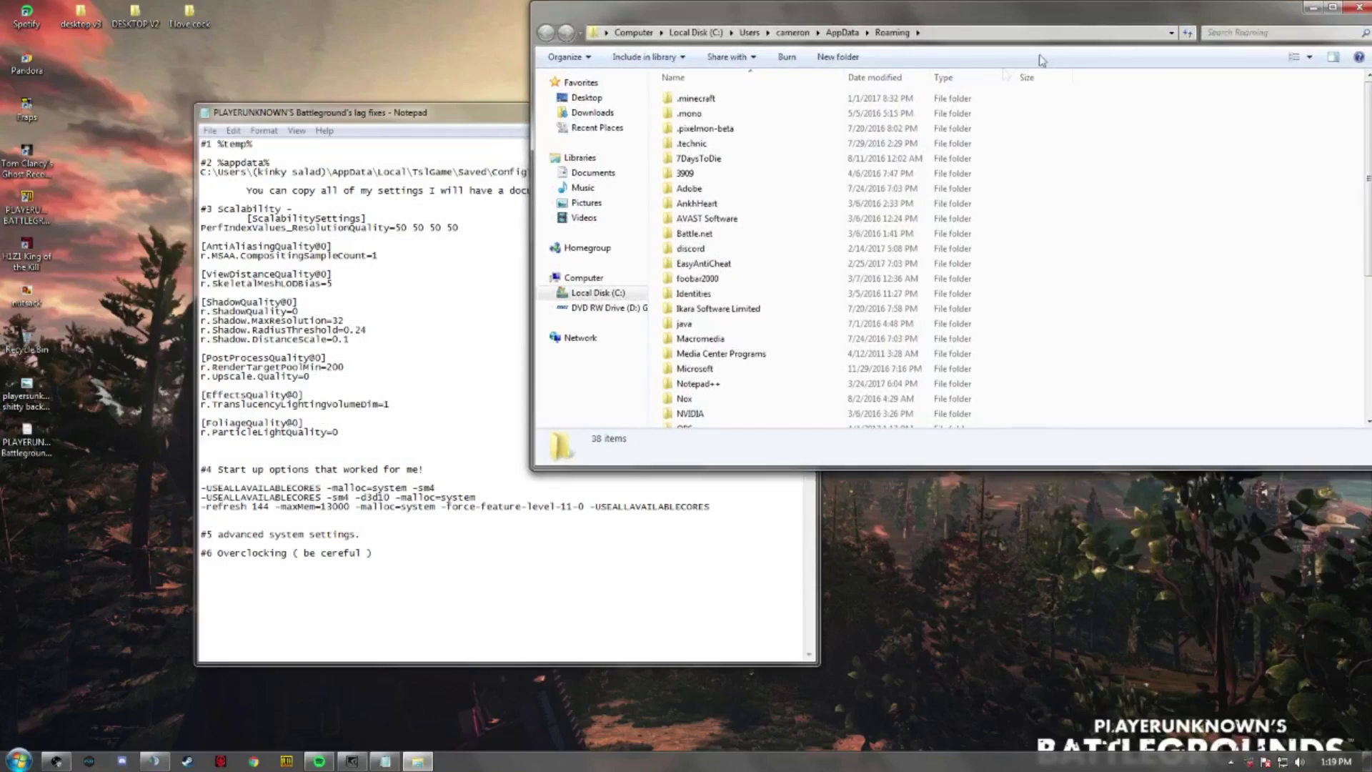
left_click(743, 279)
scroll(778, 289, "down", 5)
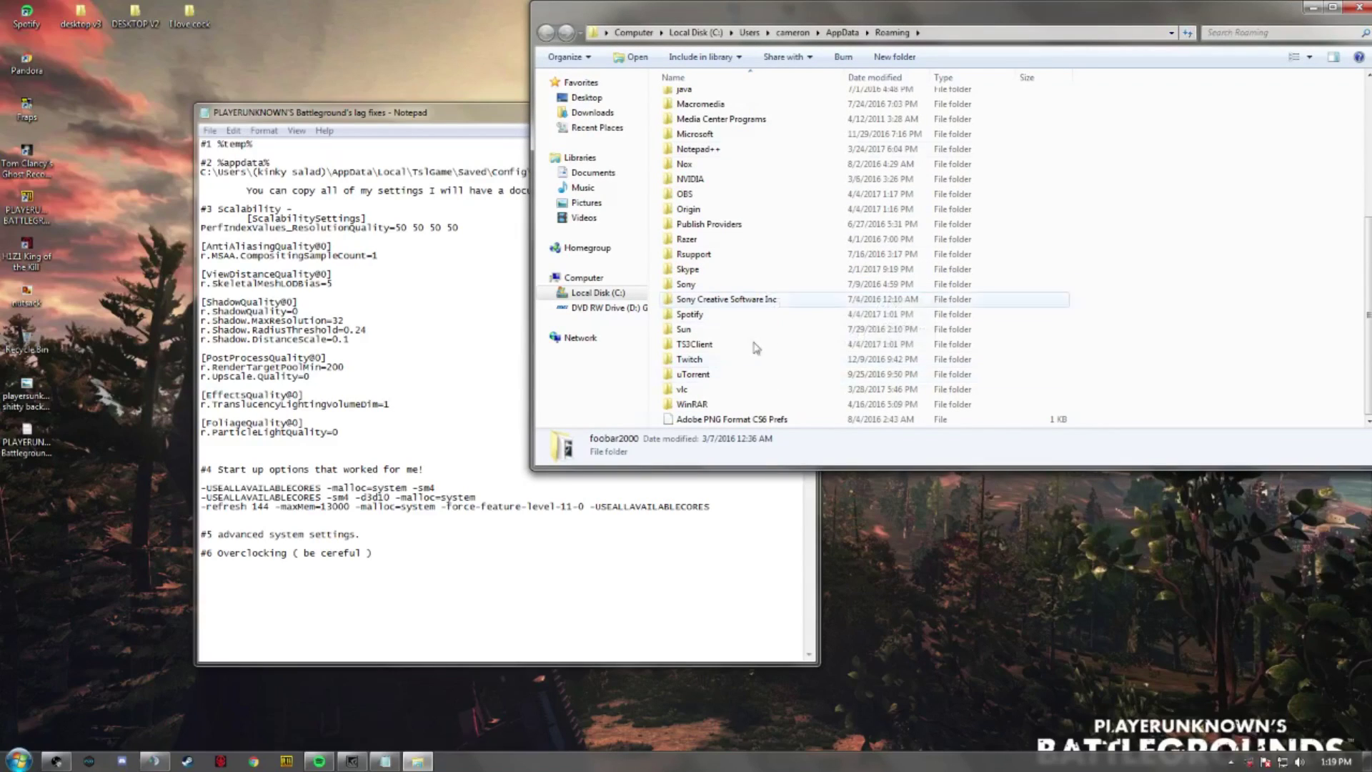
scroll(756, 348, "up", 2)
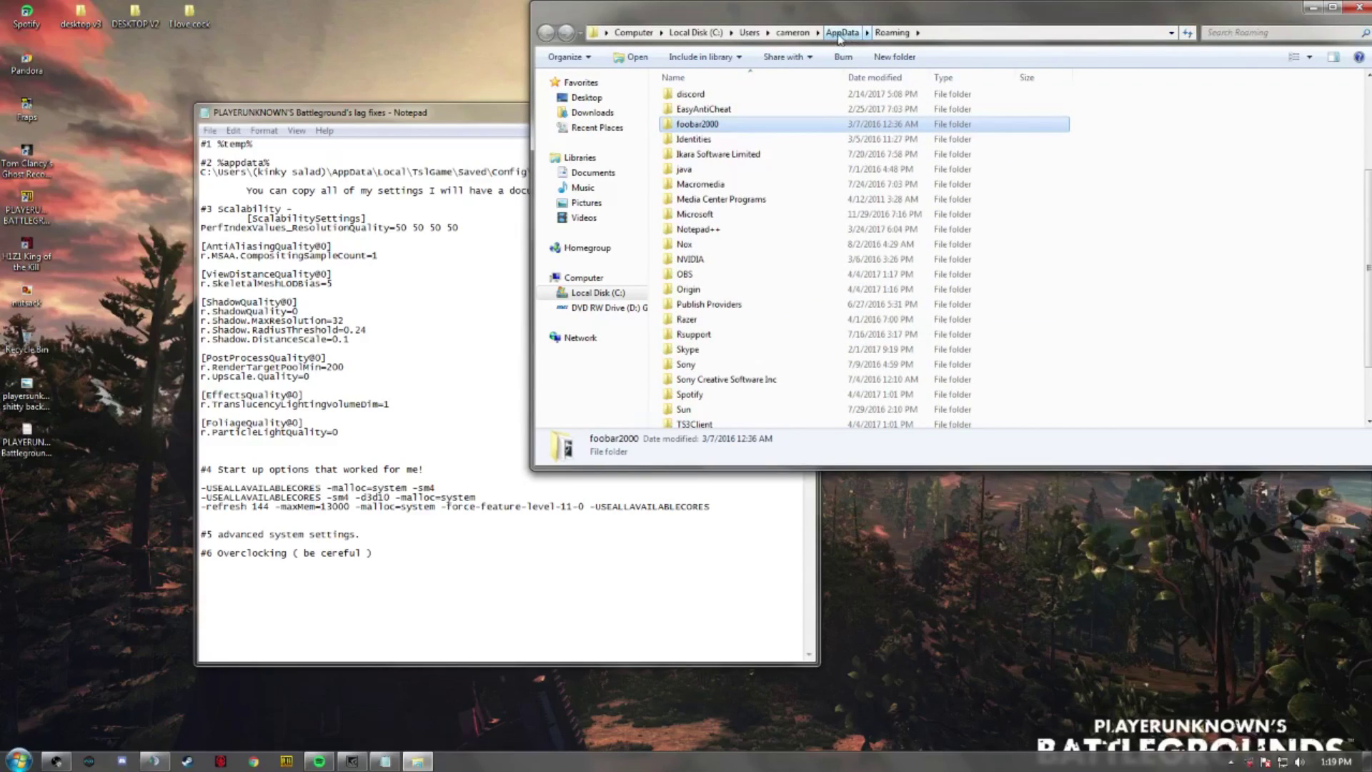
Browse to AppData\Local\TslGame\Saved\Config\WindowsNoEditor and right-click GameUserSettings.
left_click(841, 33)
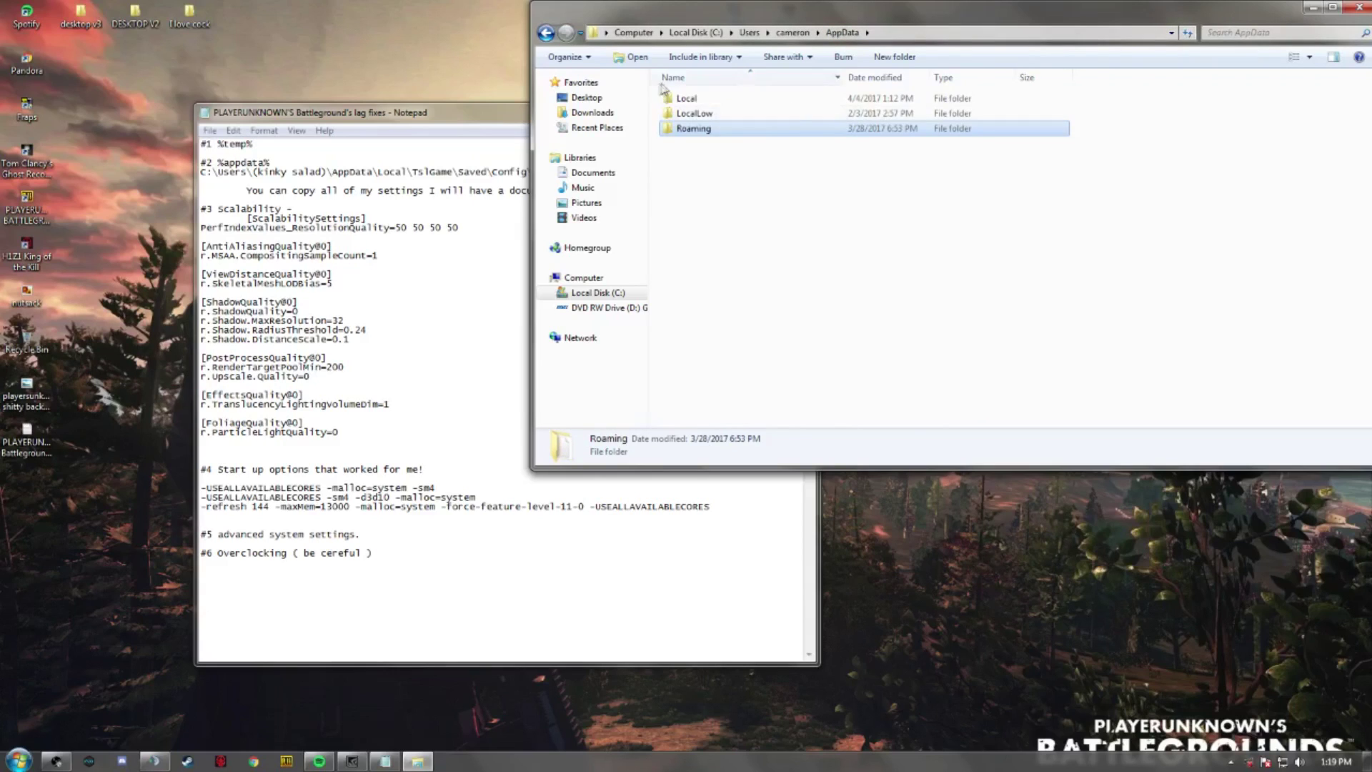
double_click(684, 98)
scroll(768, 214, "down", 8)
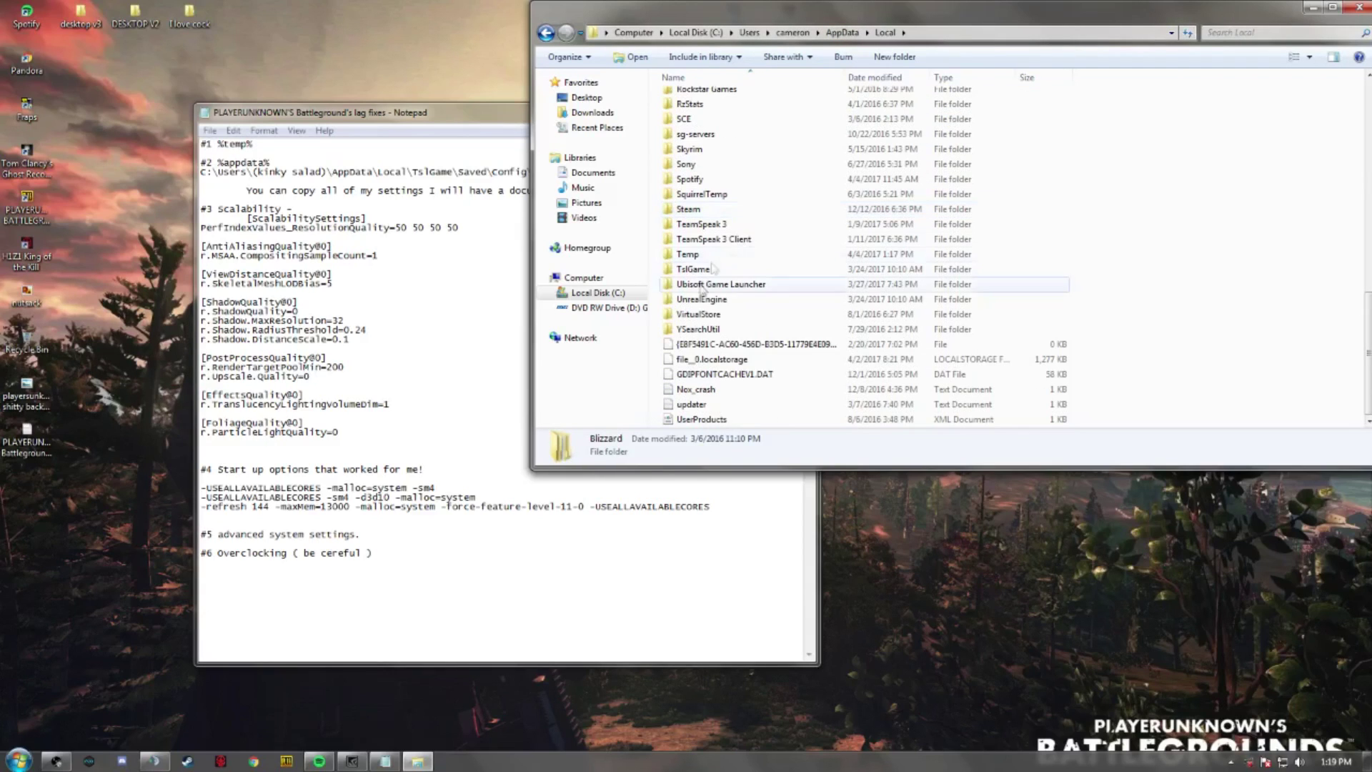
double_click(705, 271)
double_click(684, 99)
double_click(684, 99)
double_click(686, 99)
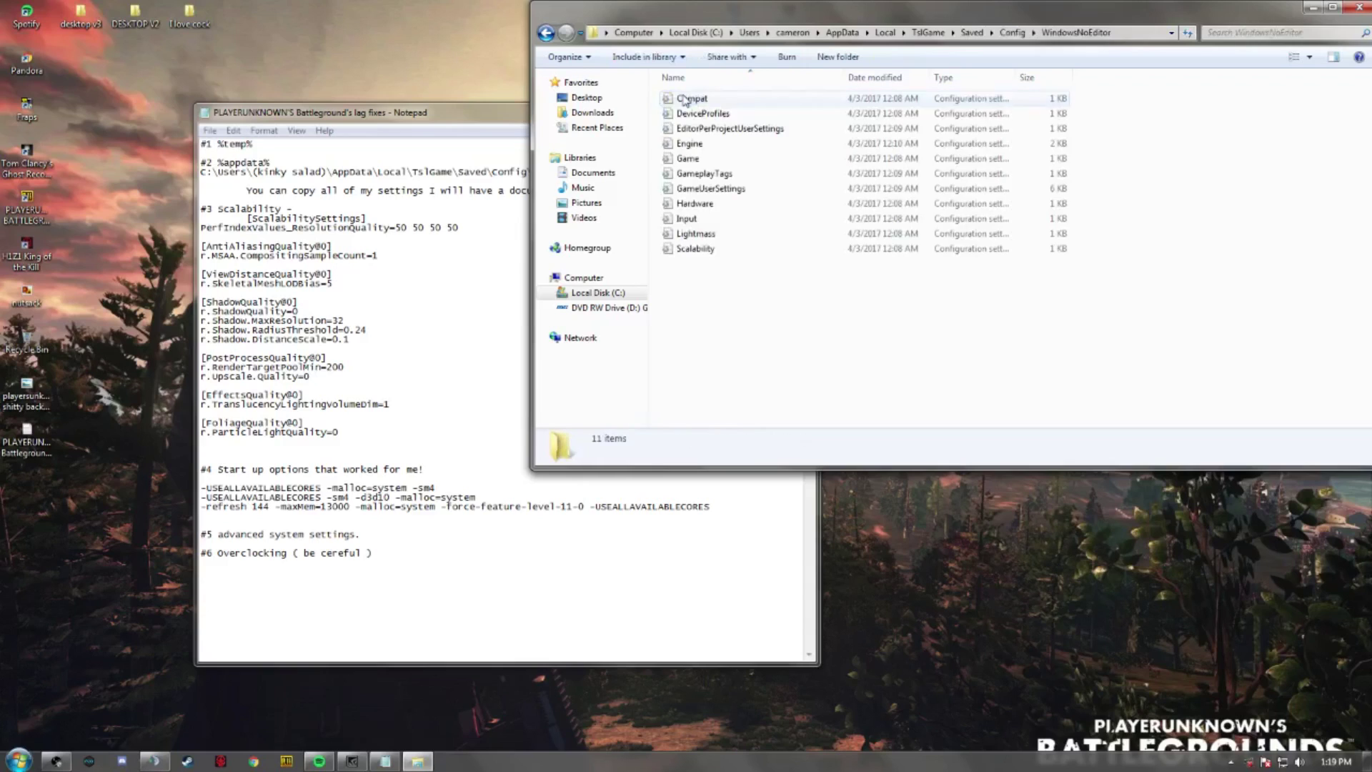
right_click(724, 191)
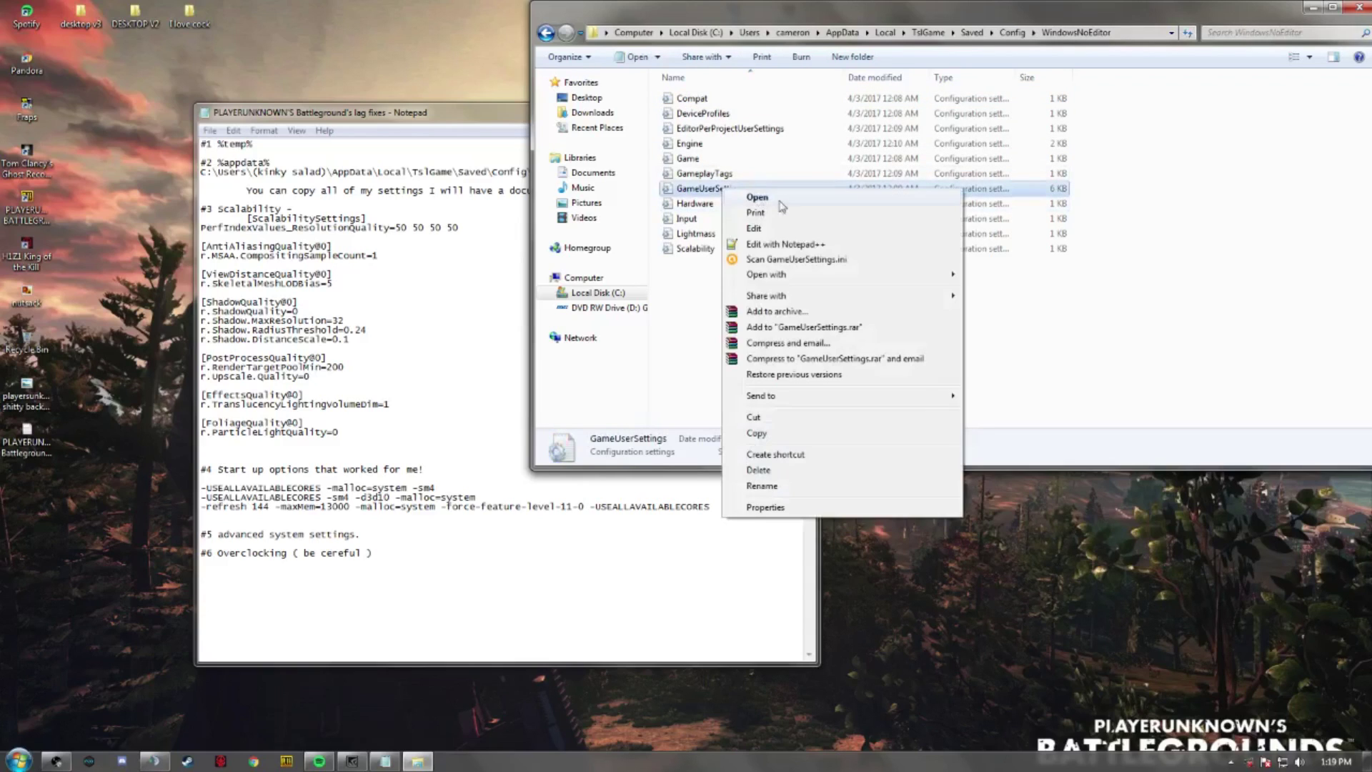
Open GameUserSettings.ini in Notepad++ and scroll through its benchmark and sound settings.
left_click(849, 245)
scroll(1143, 332, "down", 11)
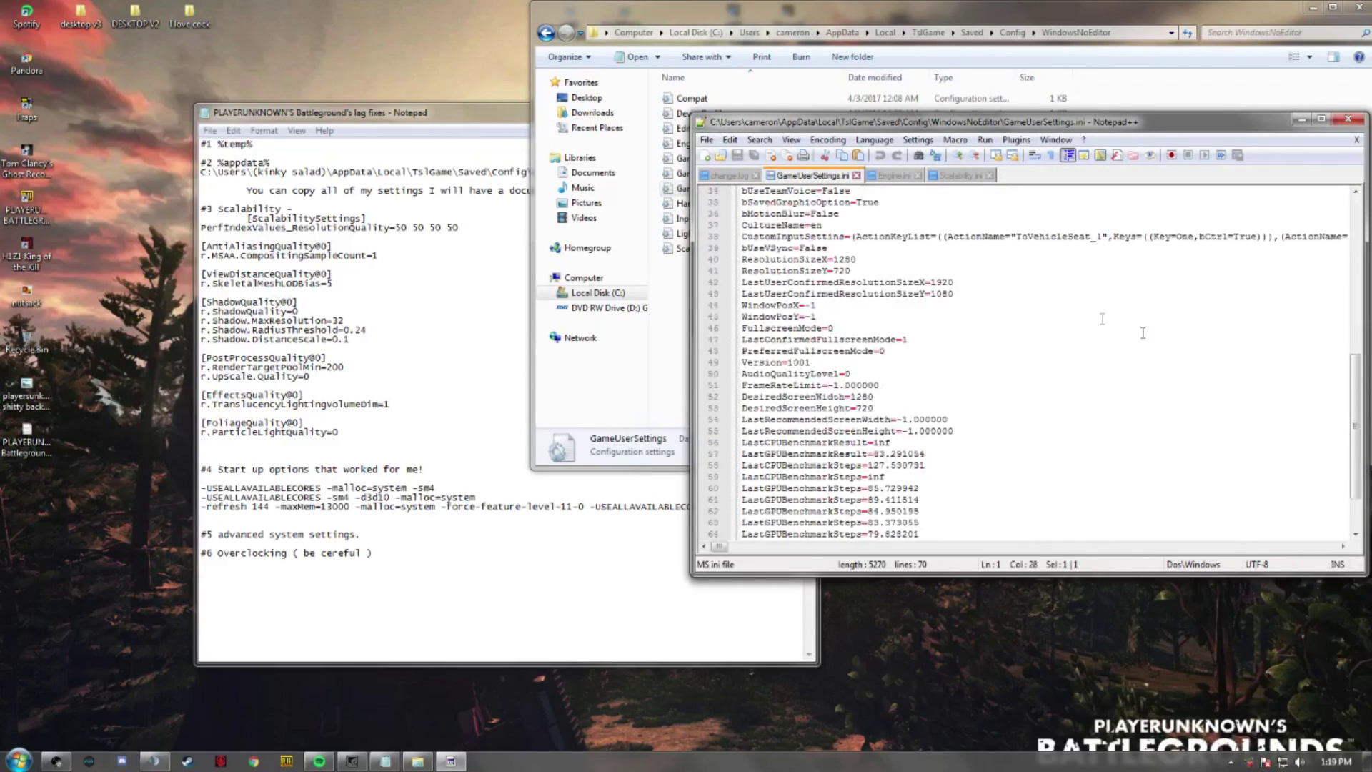
scroll(1143, 332, "up", 11)
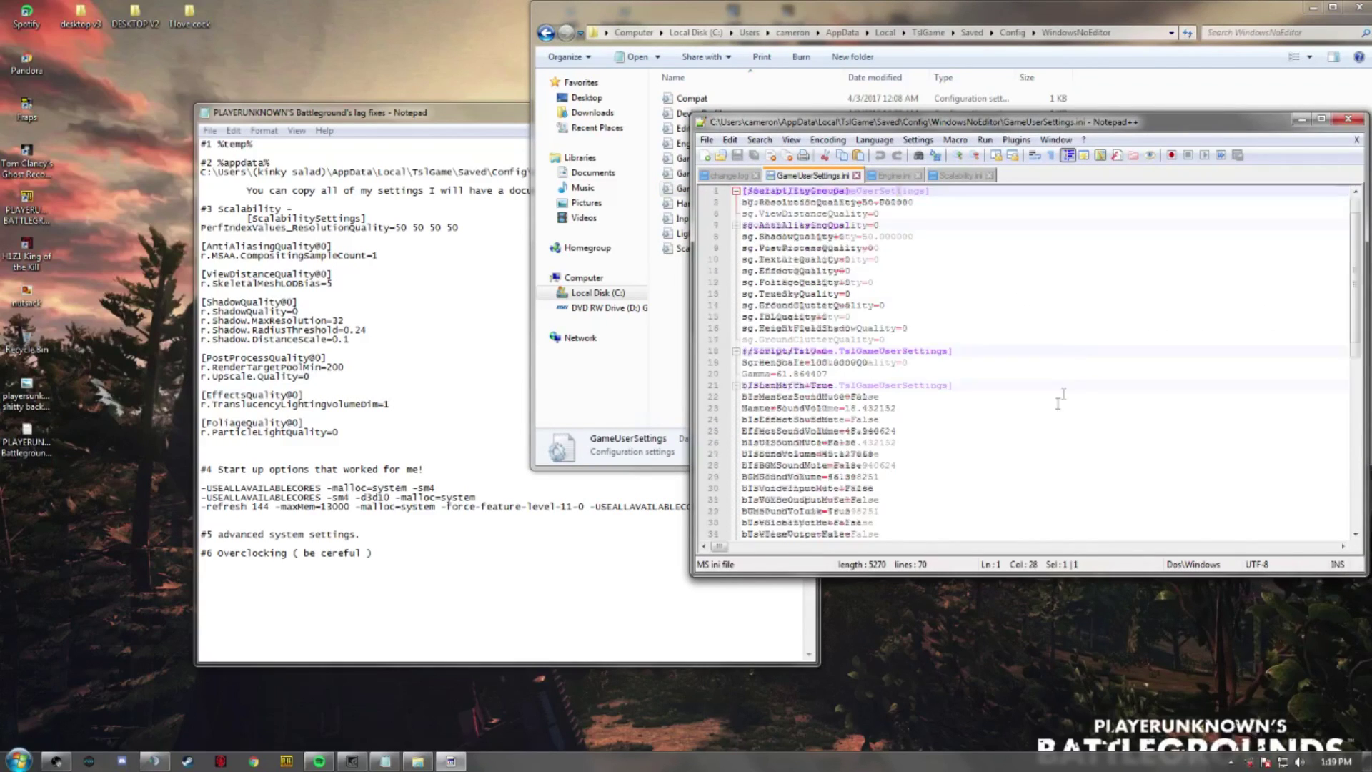
scroll(1058, 402, "down", 13)
left_click_drag(886, 485, 885, 347)
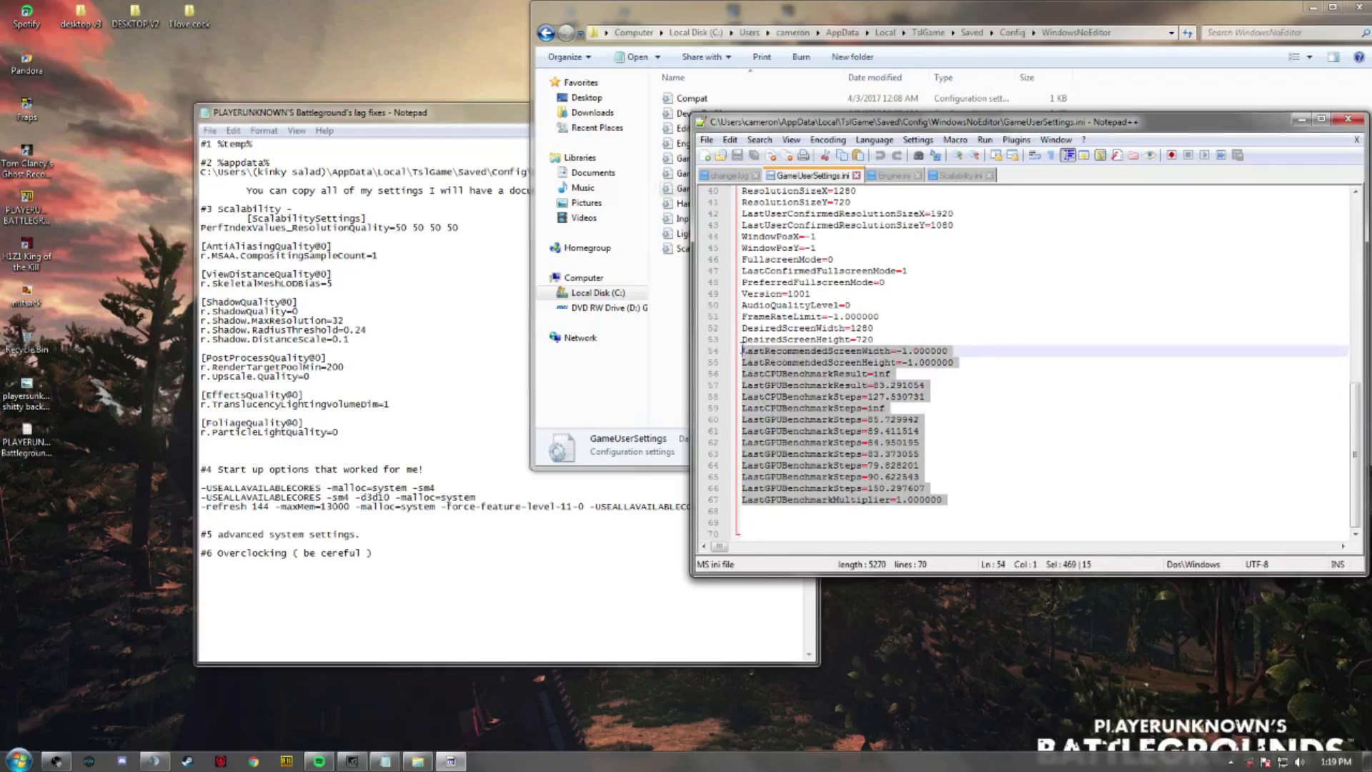
left_click(895, 437)
scroll(899, 450, "up", 4)
scroll(899, 450, "up", 8)
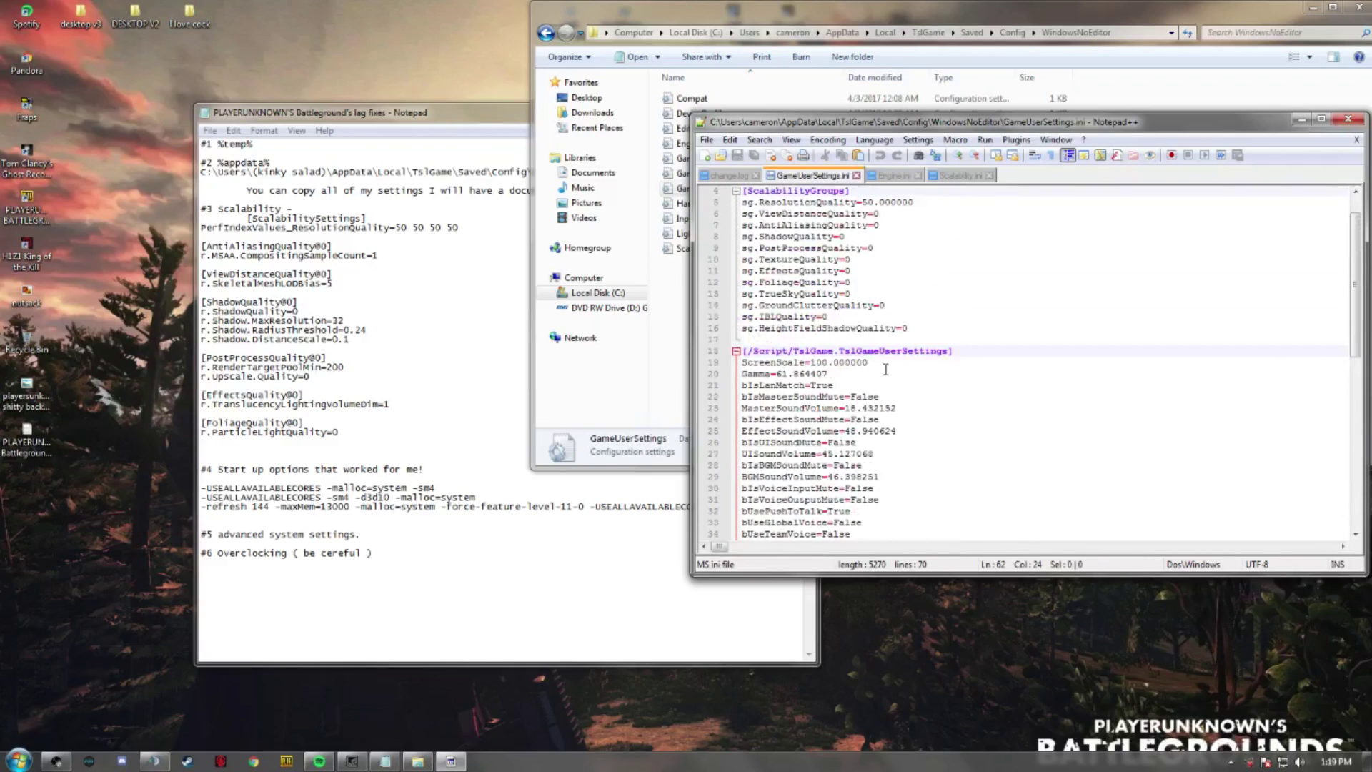
scroll(852, 391, "down", 1)
left_click_drag(743, 328, 857, 532)
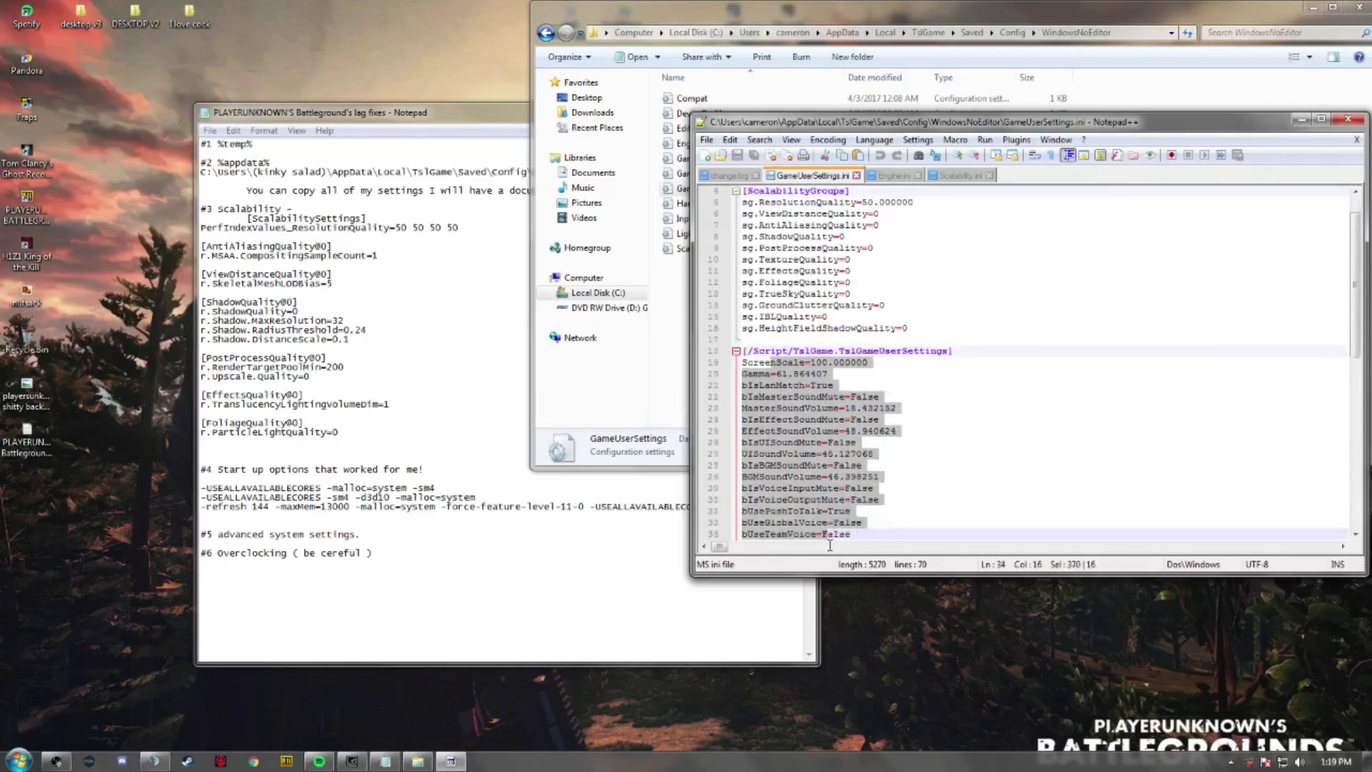
left_click(932, 420)
scroll(938, 413, "up", 2)
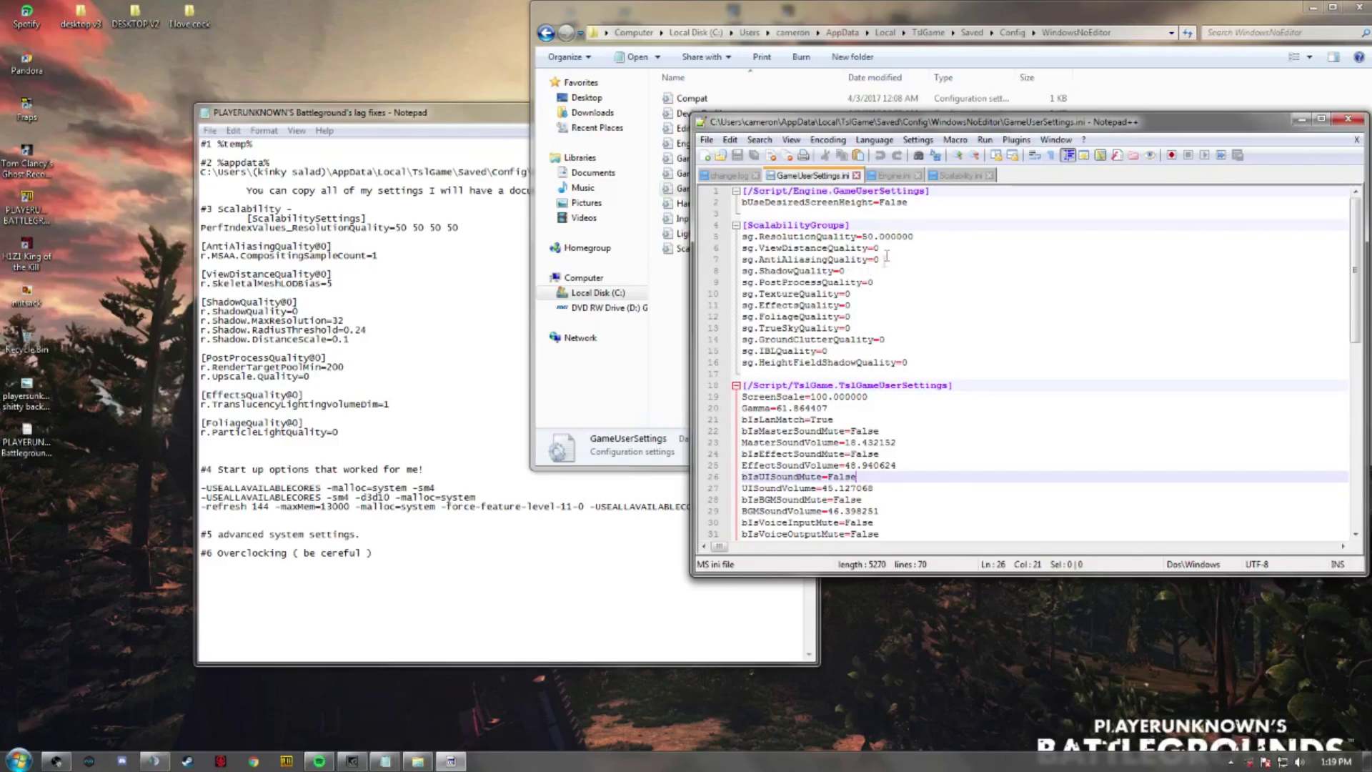
Check the ScalabilityGroups values: ResolutionQuality at 50, ViewDistanceQuality and the other qualities at 0.
left_click(869, 237)
left_click_drag(870, 235, 873, 240)
left_click(886, 243)
scroll(902, 243, "down", 13)
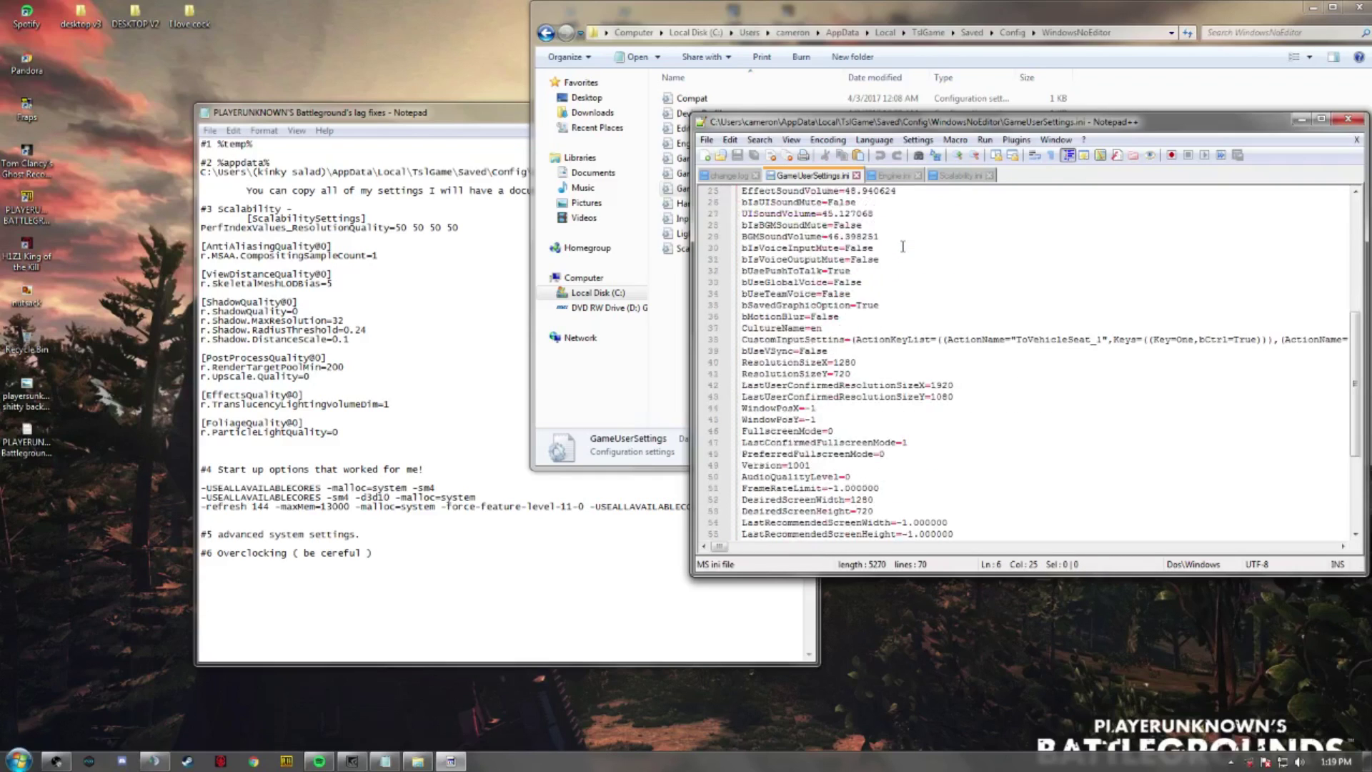
scroll(845, 363, "up", 13)
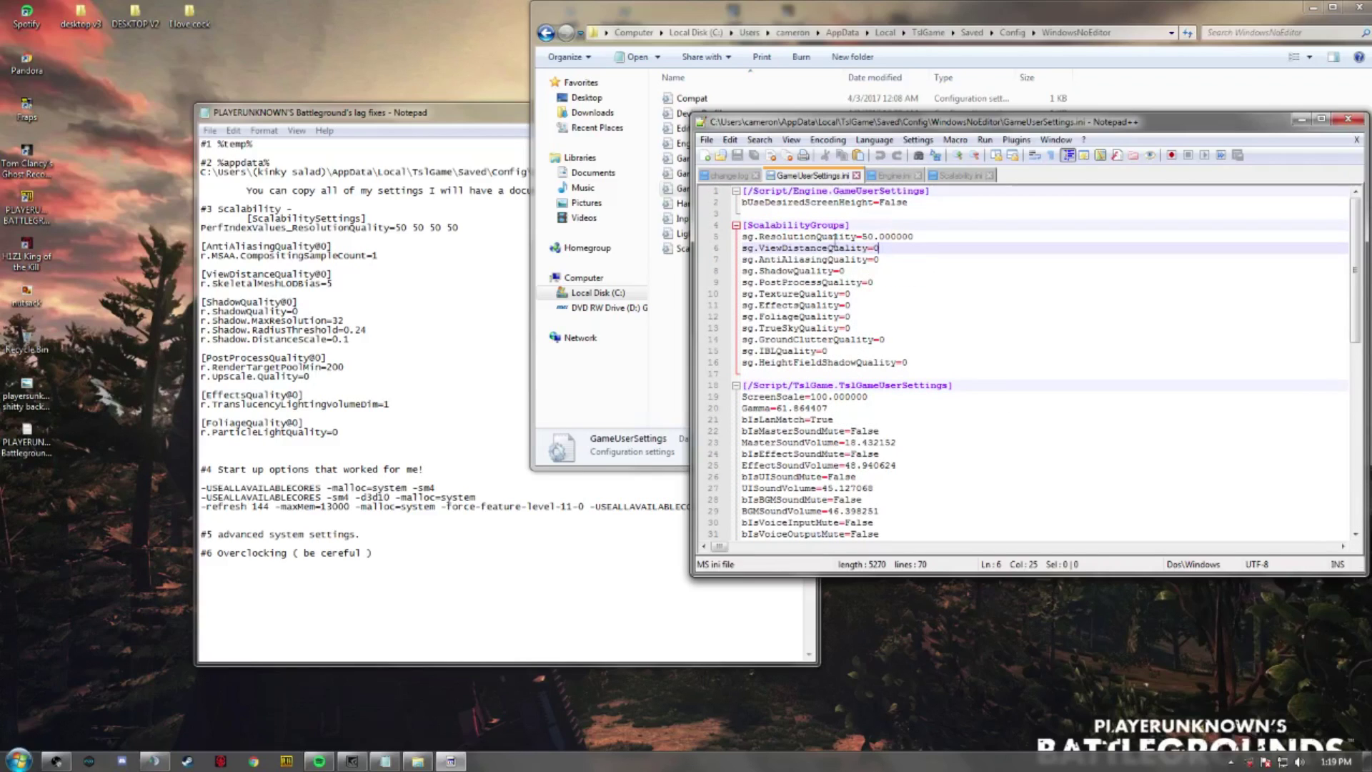
scroll(846, 240, "down", 13)
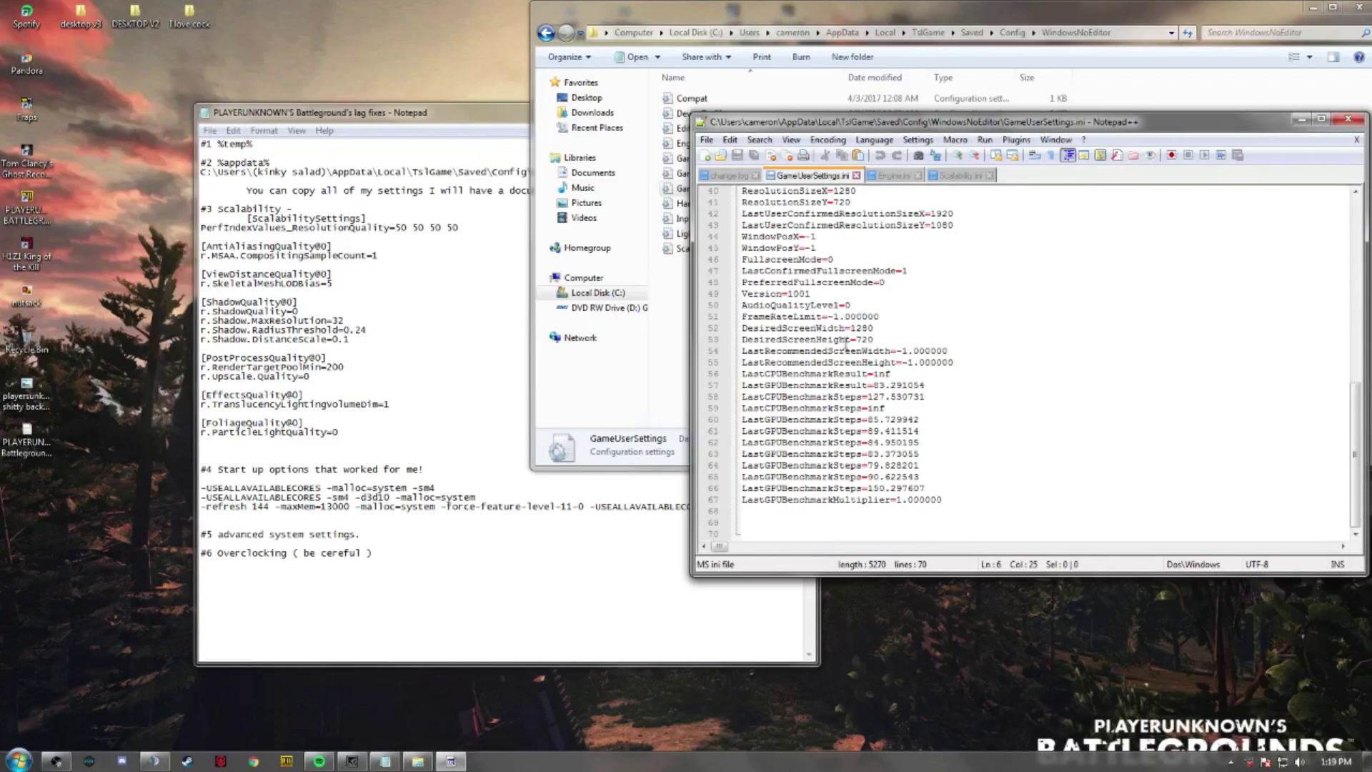
scroll(882, 301, "up", 13)
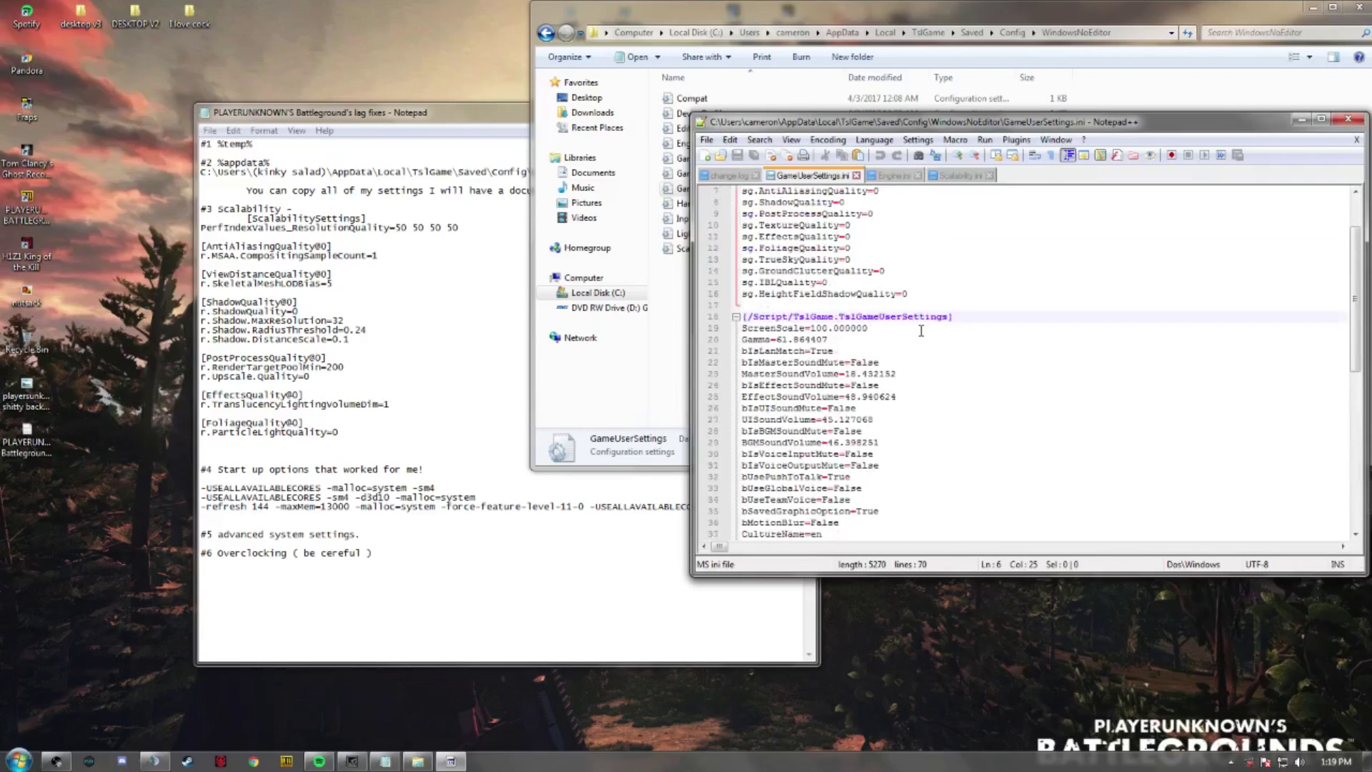
scroll(923, 283, "down", 13)
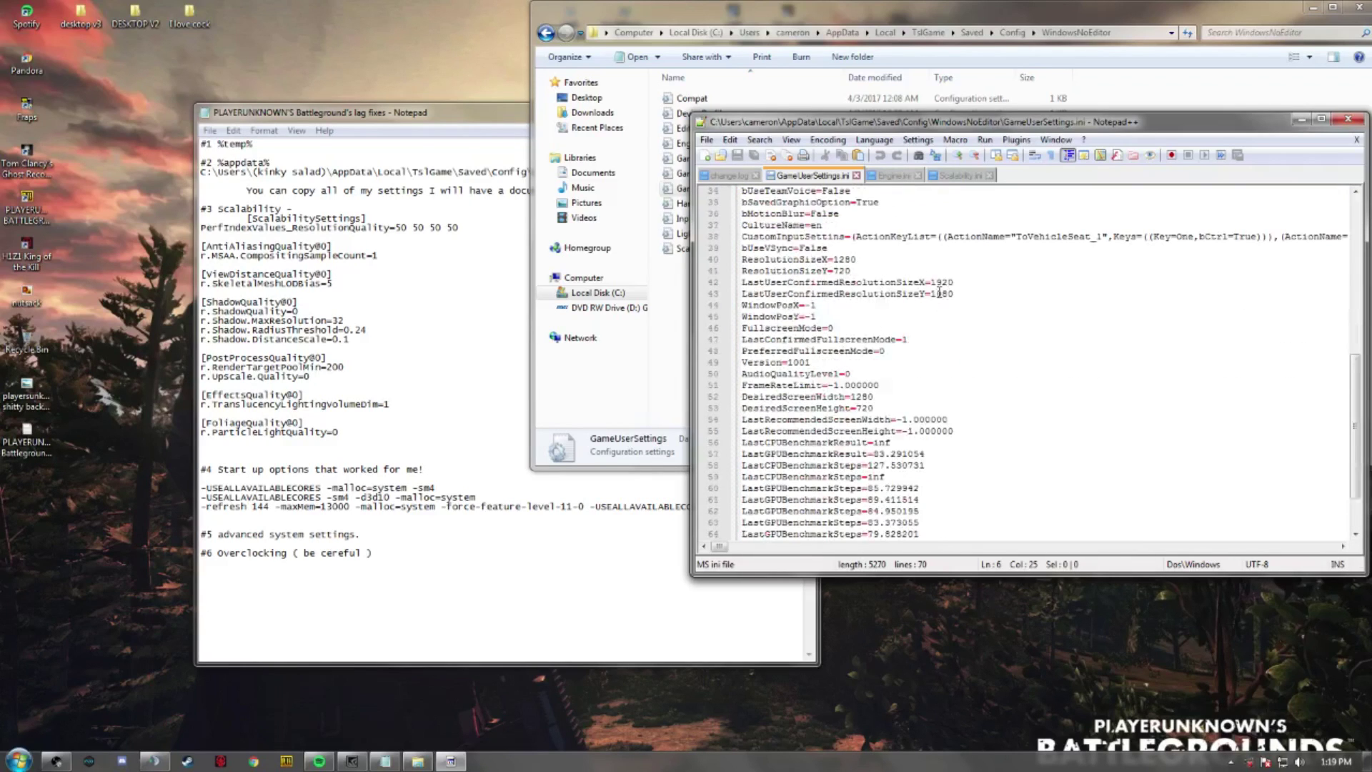
scroll(875, 333, "up", 13)
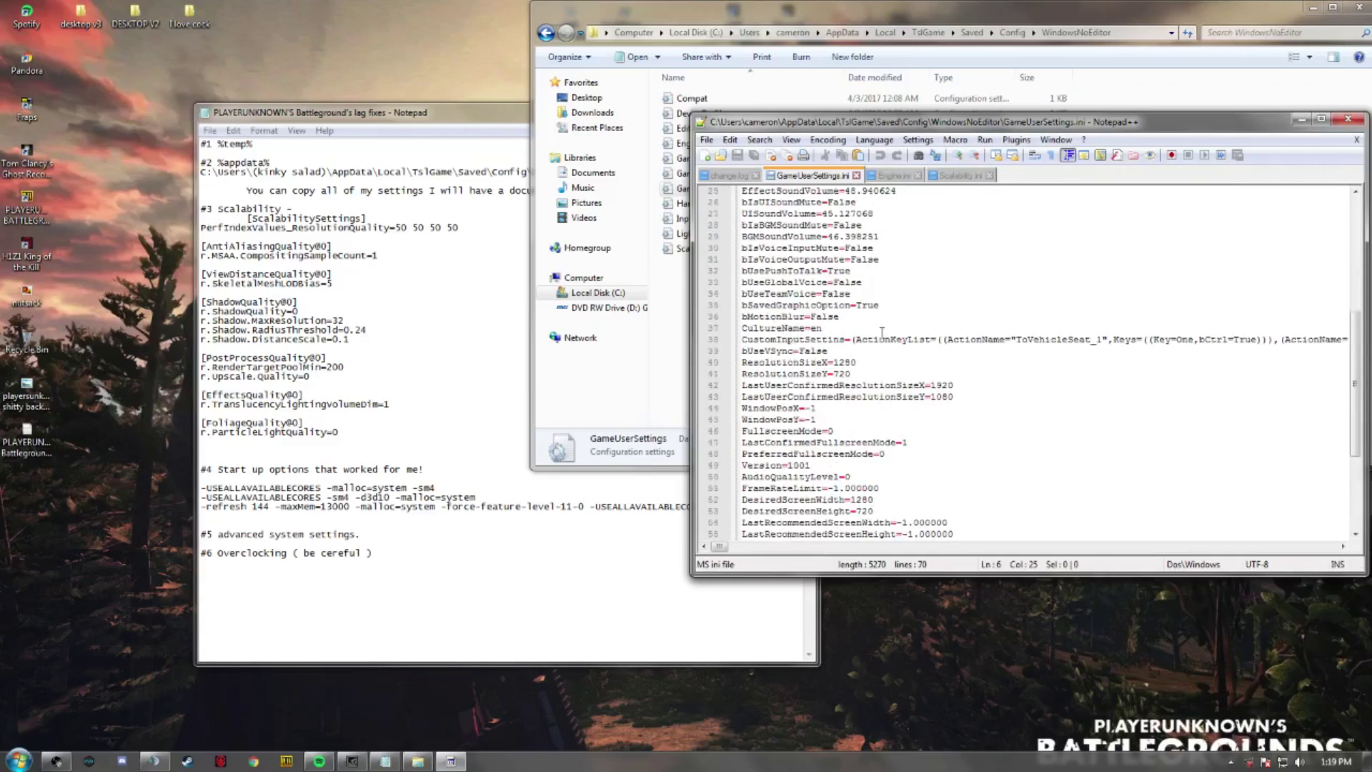
Review the lowered settings in Engine.ini, including the Core.System paths.
left_click(893, 175)
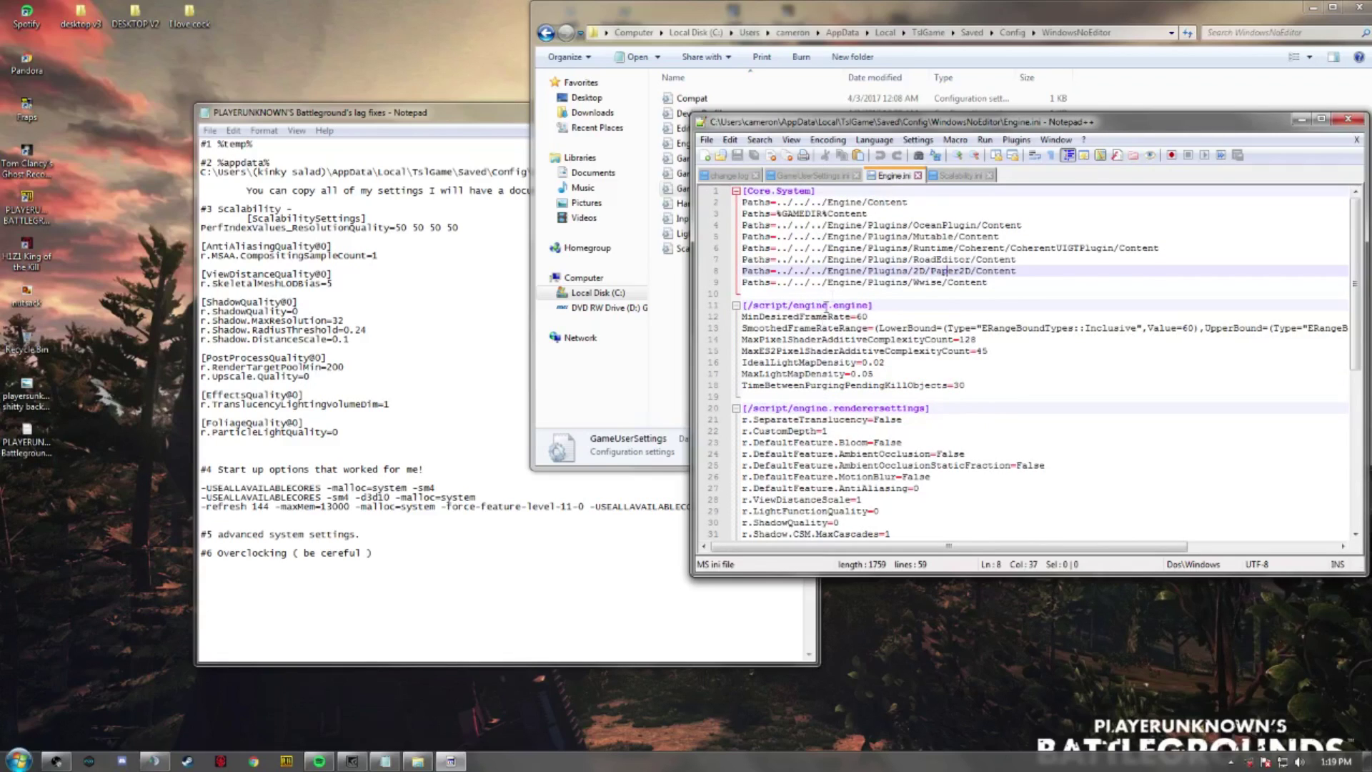
scroll(836, 282, "down", 9)
scroll(836, 282, "up", 9)
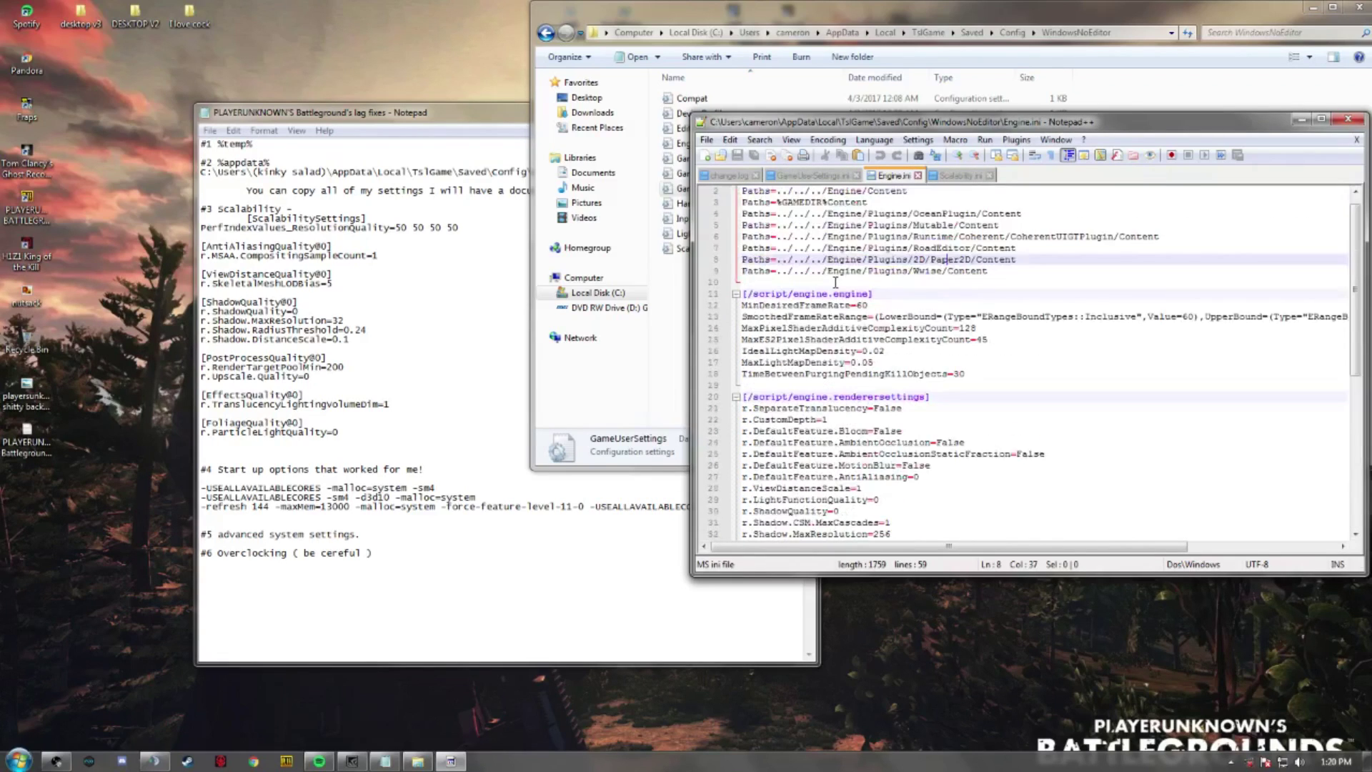
left_click(744, 225)
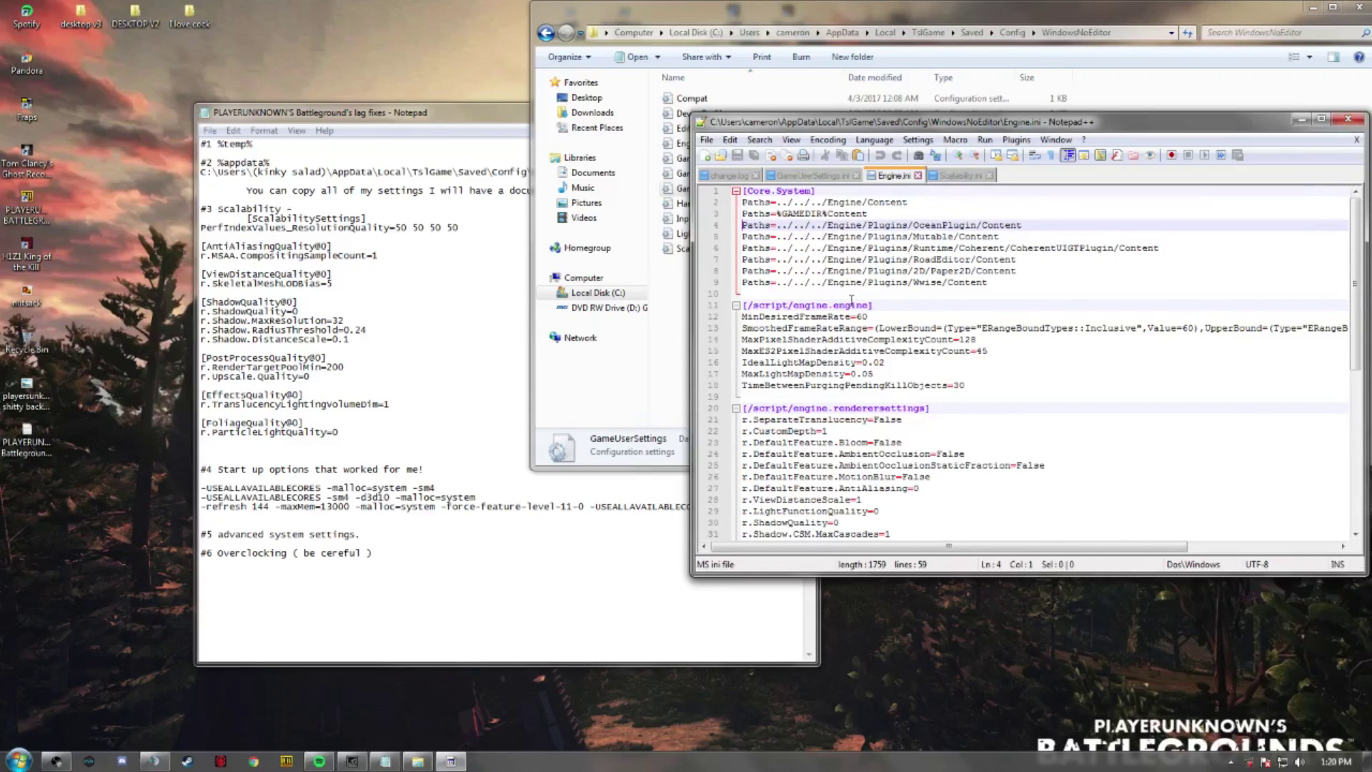
scroll(957, 322, "down", 2)
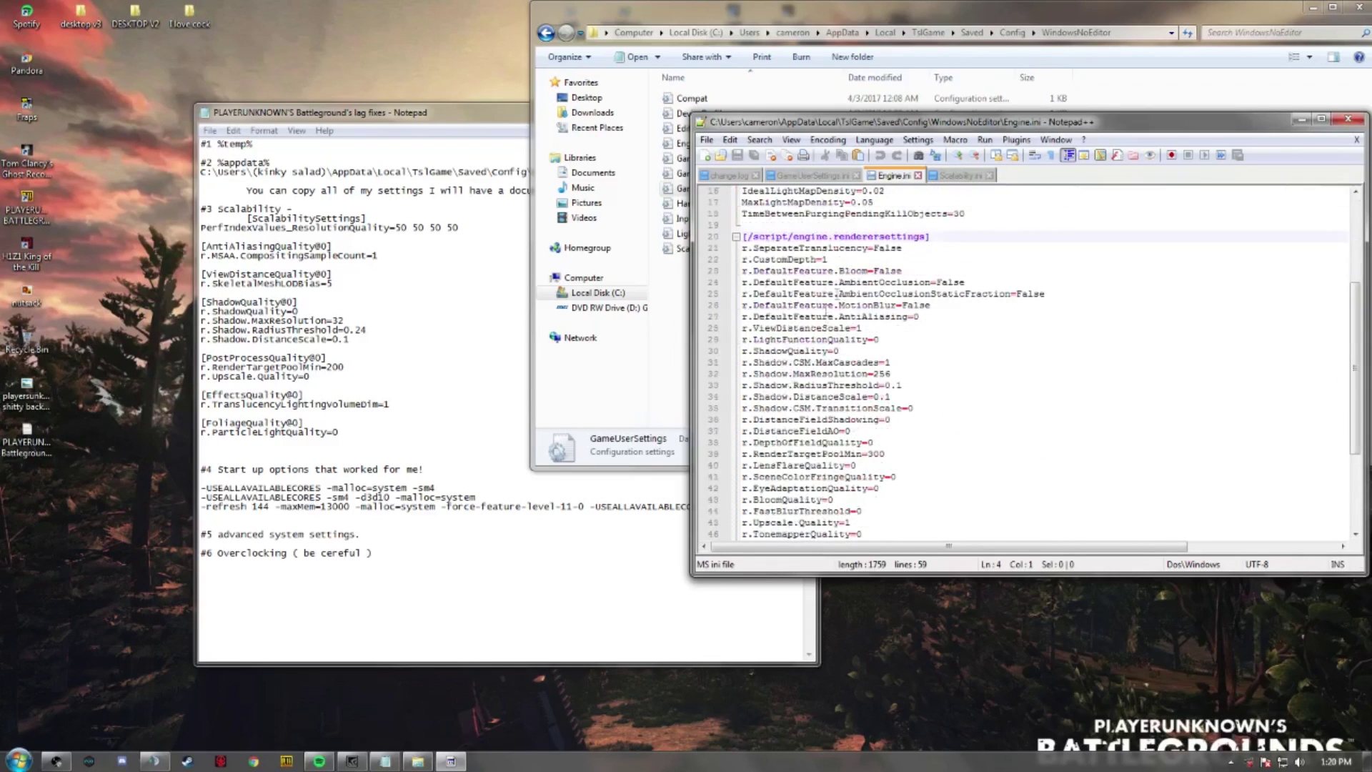
Review Scalability.ini entries such as ViewDistanceQuality@0 and MSAA count, then close Notepad++.
left_click(958, 175)
left_click(770, 203)
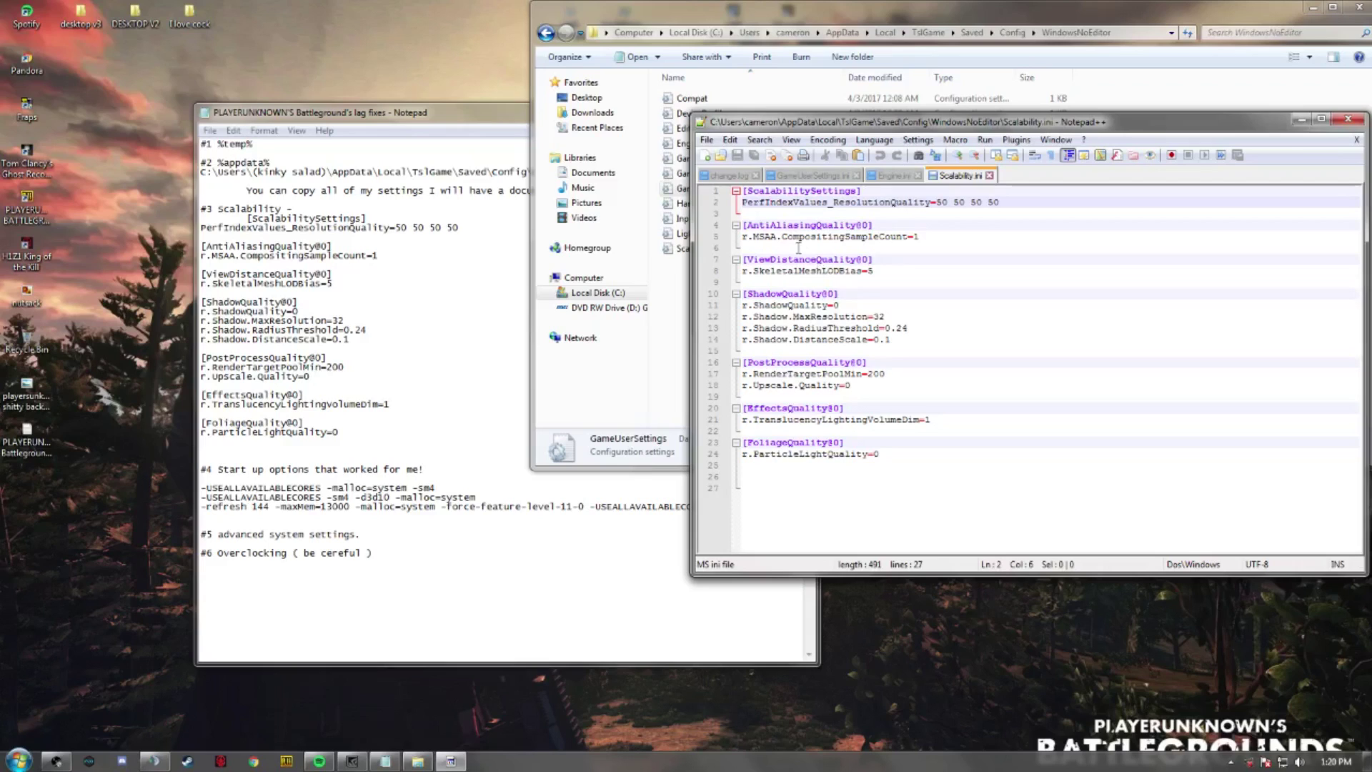
left_click(922, 236)
left_click(930, 255)
left_click(939, 246)
left_click(929, 238)
left_click(911, 249)
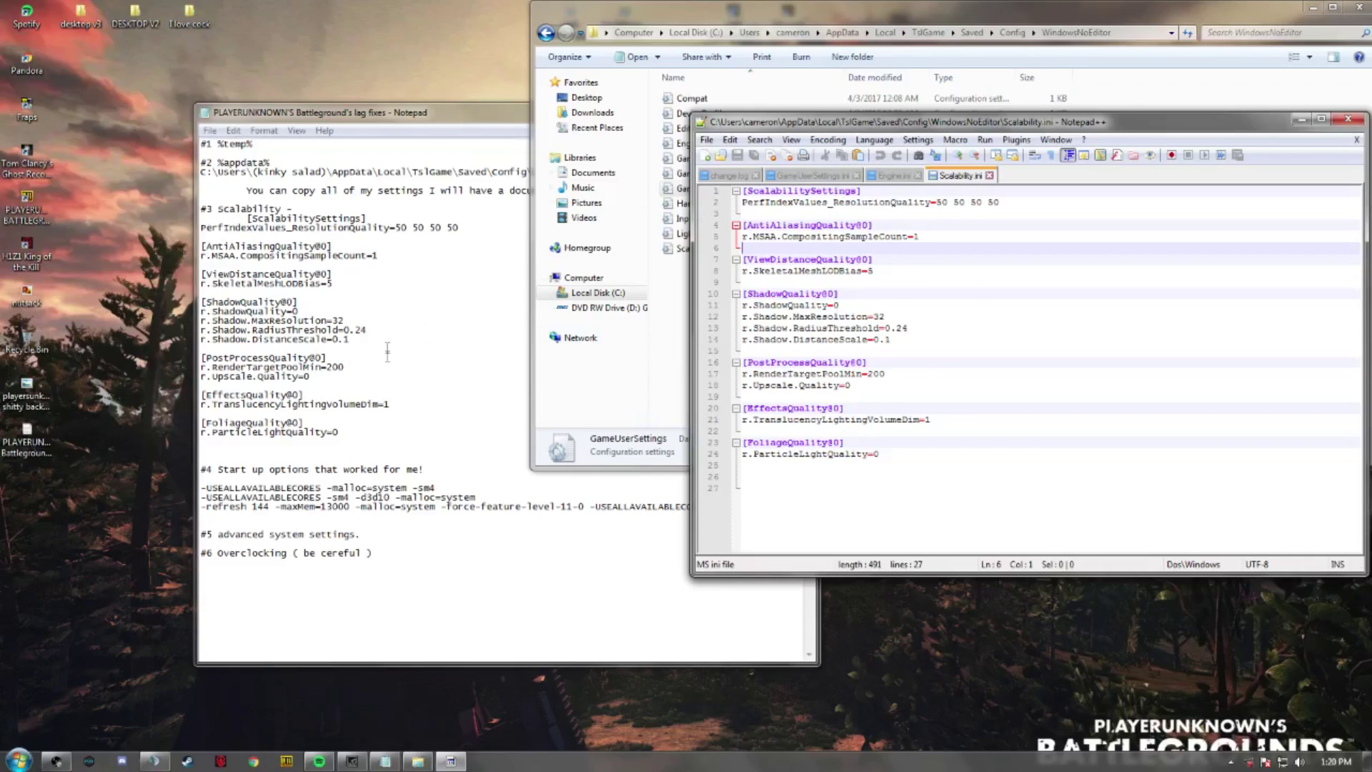
left_click(1340, 122)
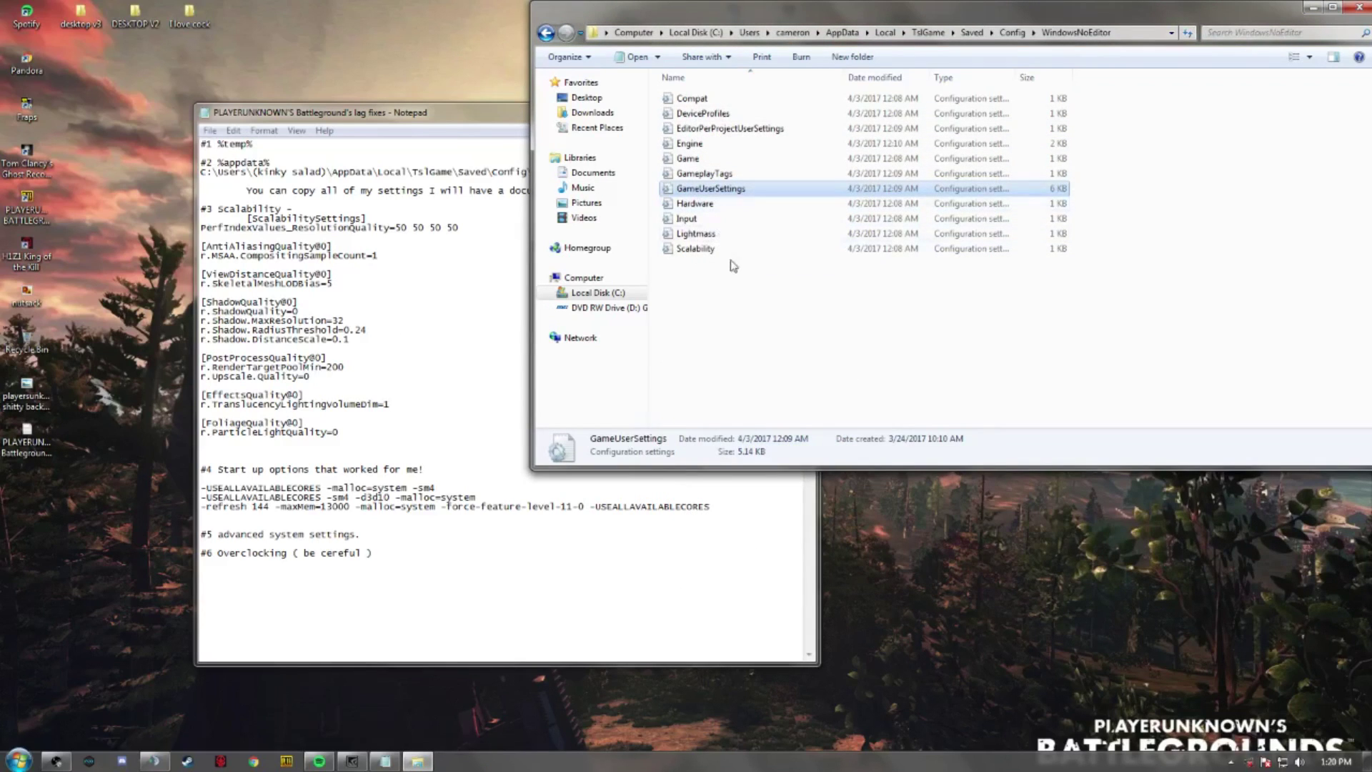
Close the WindowsNoEditor config folder, glance at the notes' start-up options, and bring Steam forward.
left_click(729, 128)
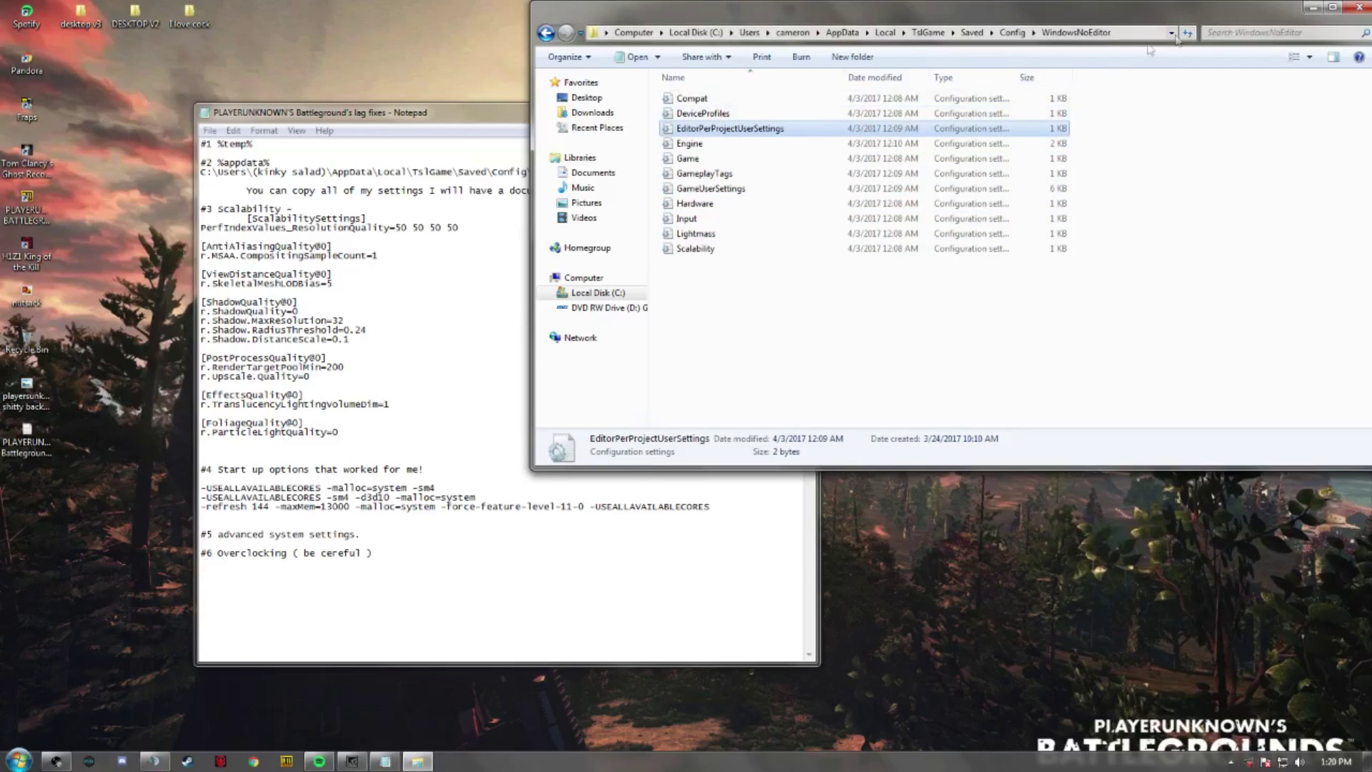
left_click(1360, 7)
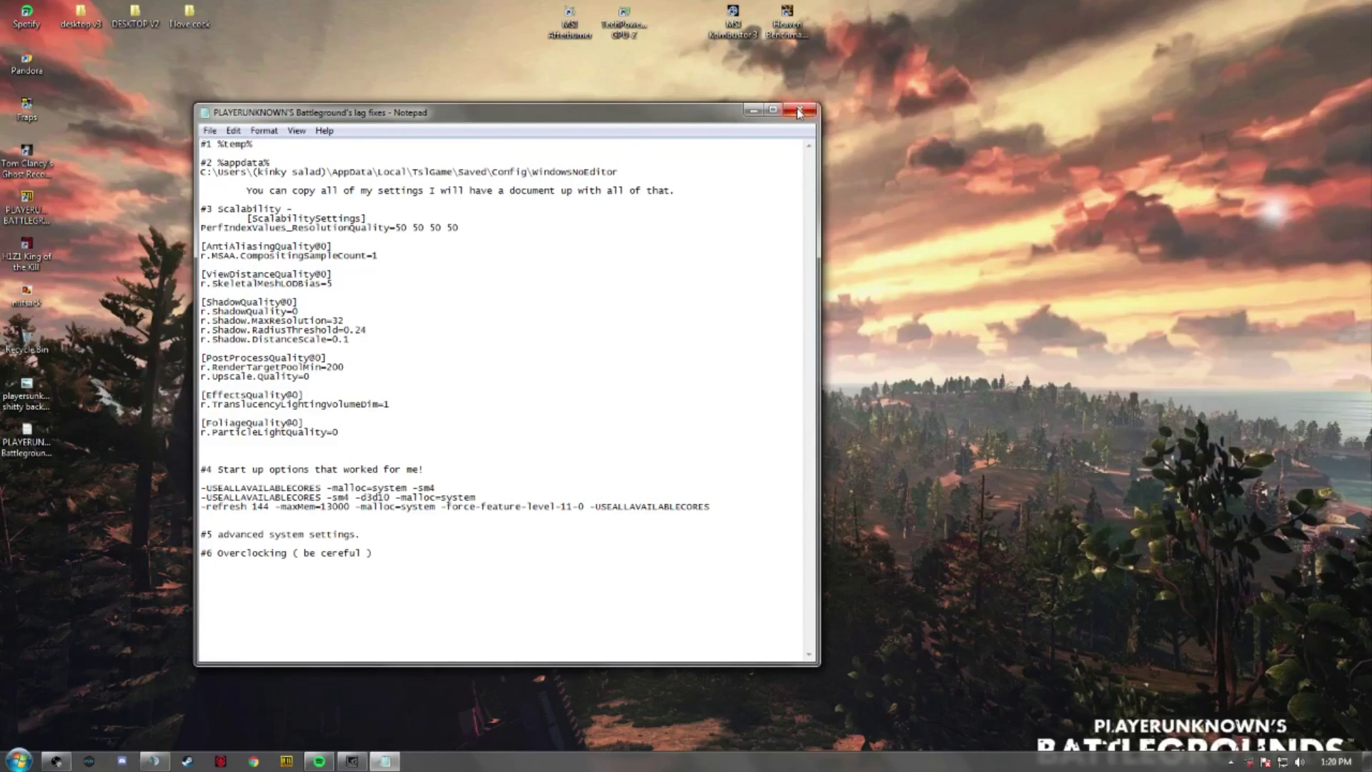
left_click_drag(201, 487, 437, 497)
left_click(333, 488)
left_click(184, 762)
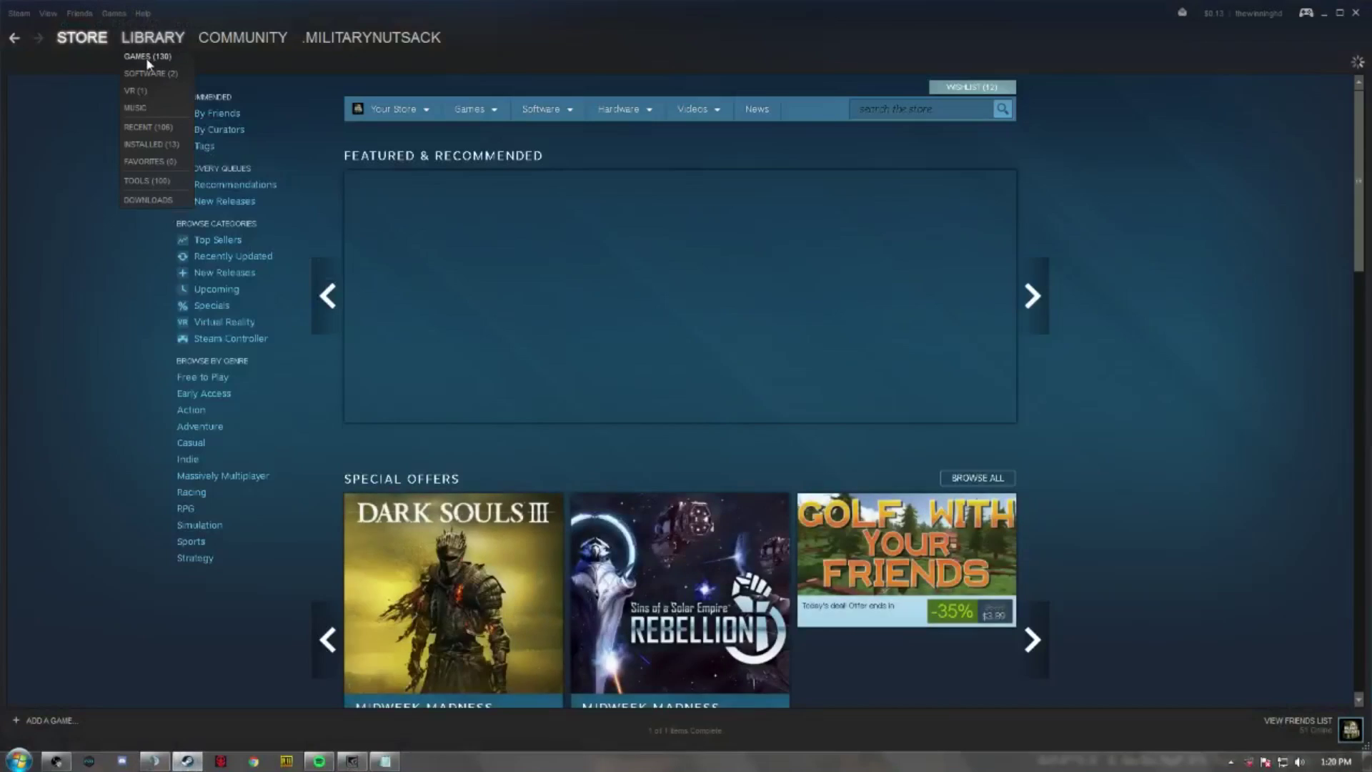
Verify PUBG's launch options (-refresh 144 -maxMem=13000 -malloc=system ...), then minimise Steam and return to the notes.
left_click(146, 57)
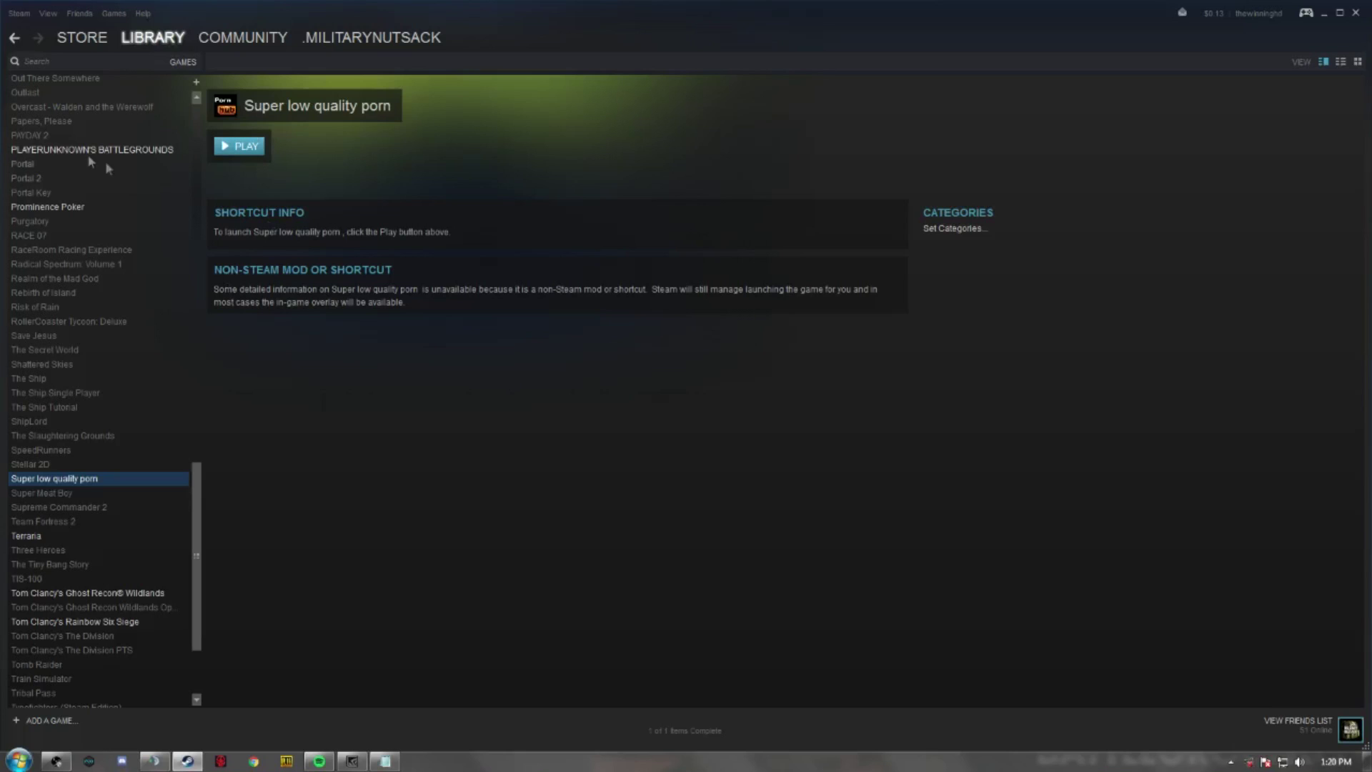
left_click(32, 135)
right_click(70, 150)
left_click(136, 339)
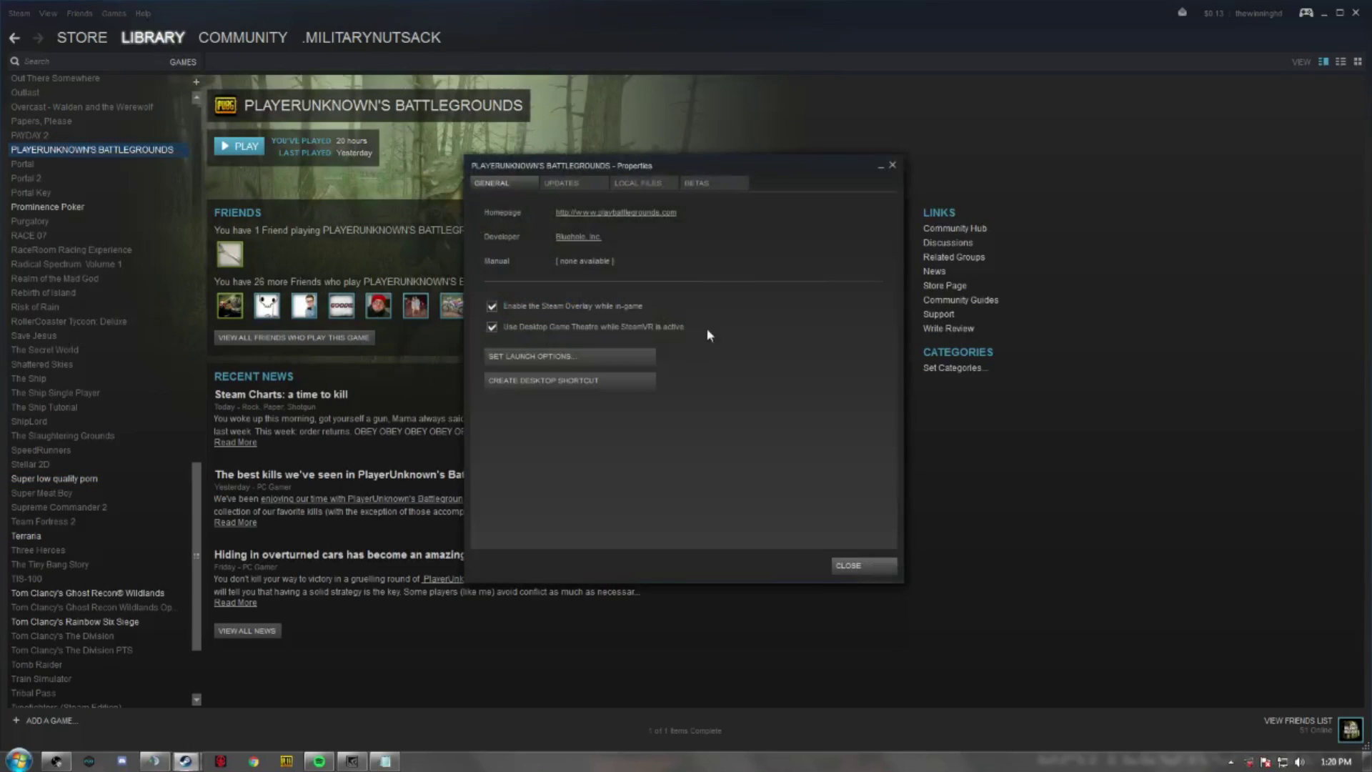
left_click(540, 359)
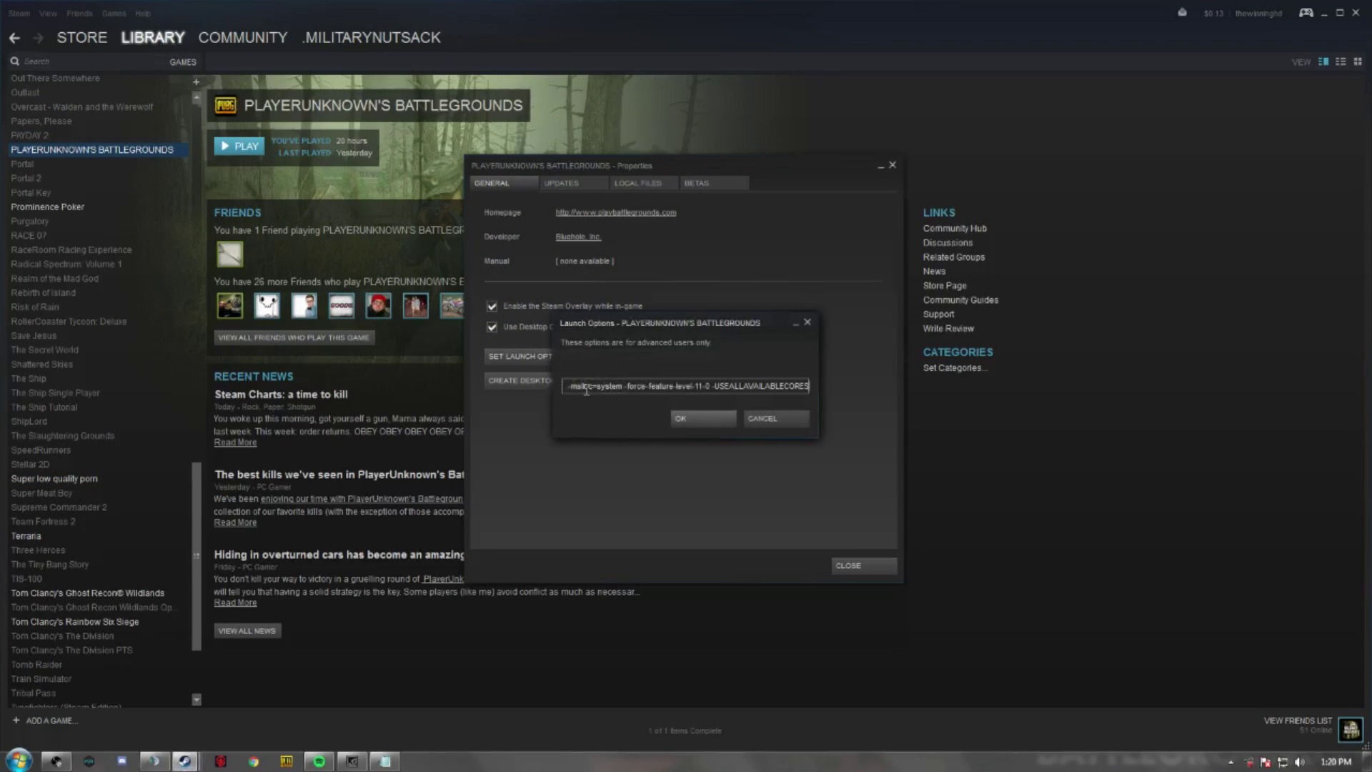
key("ctrl+a")
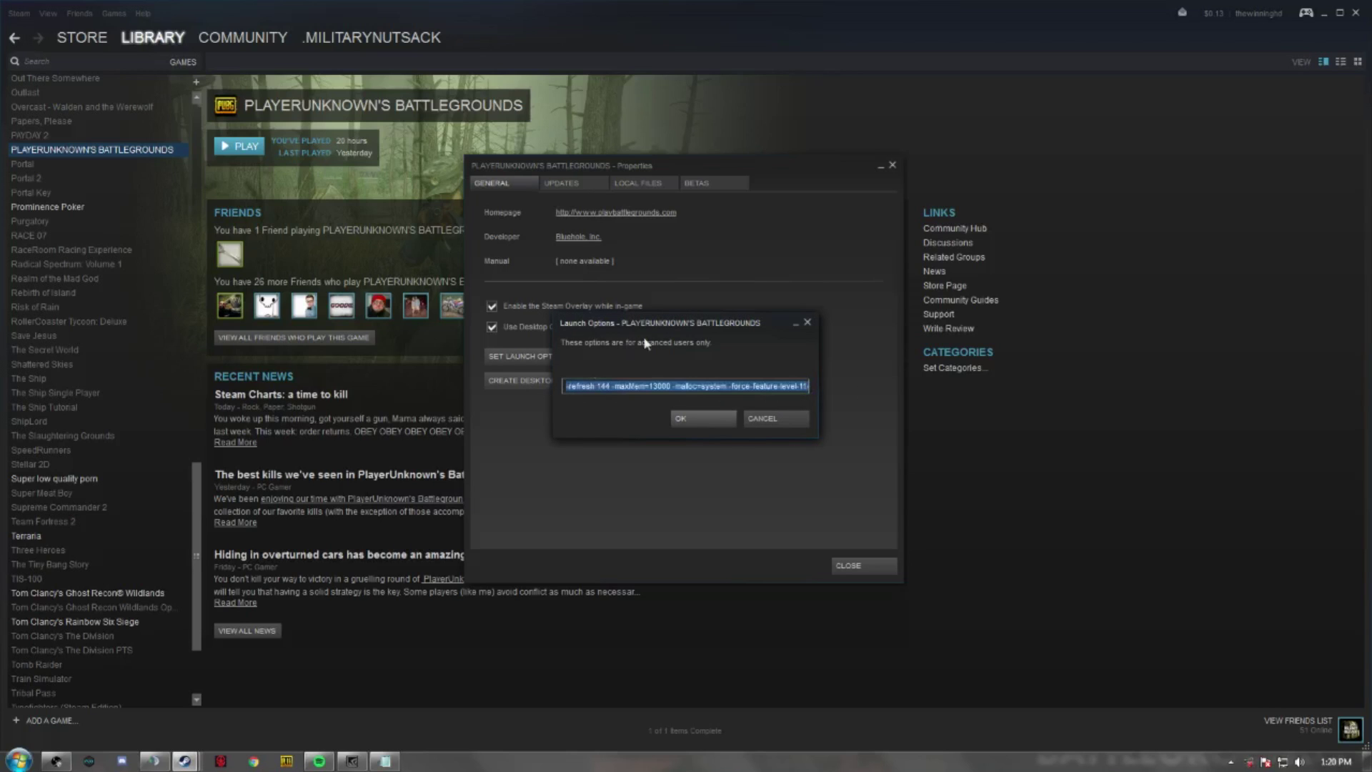
left_click(807, 323)
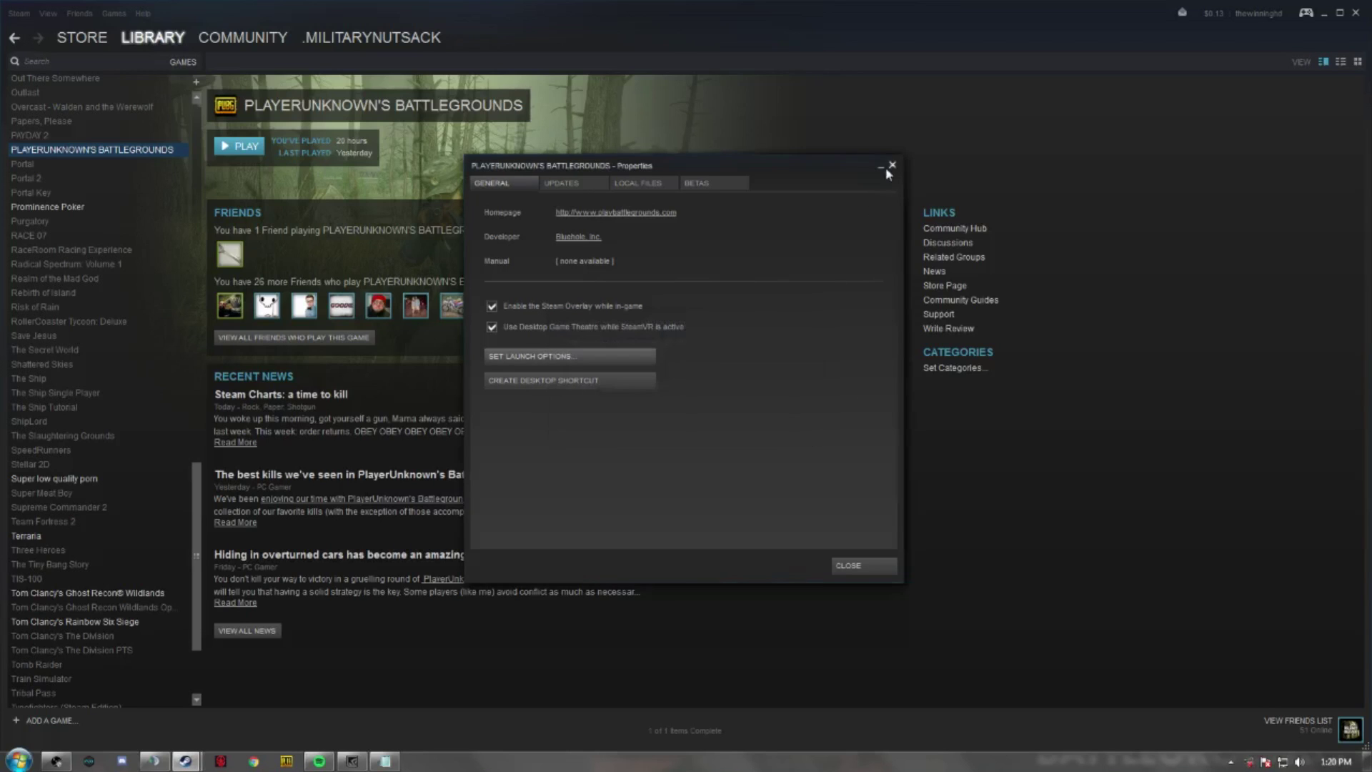
left_click(891, 165)
left_click(1356, 13)
left_click(515, 507)
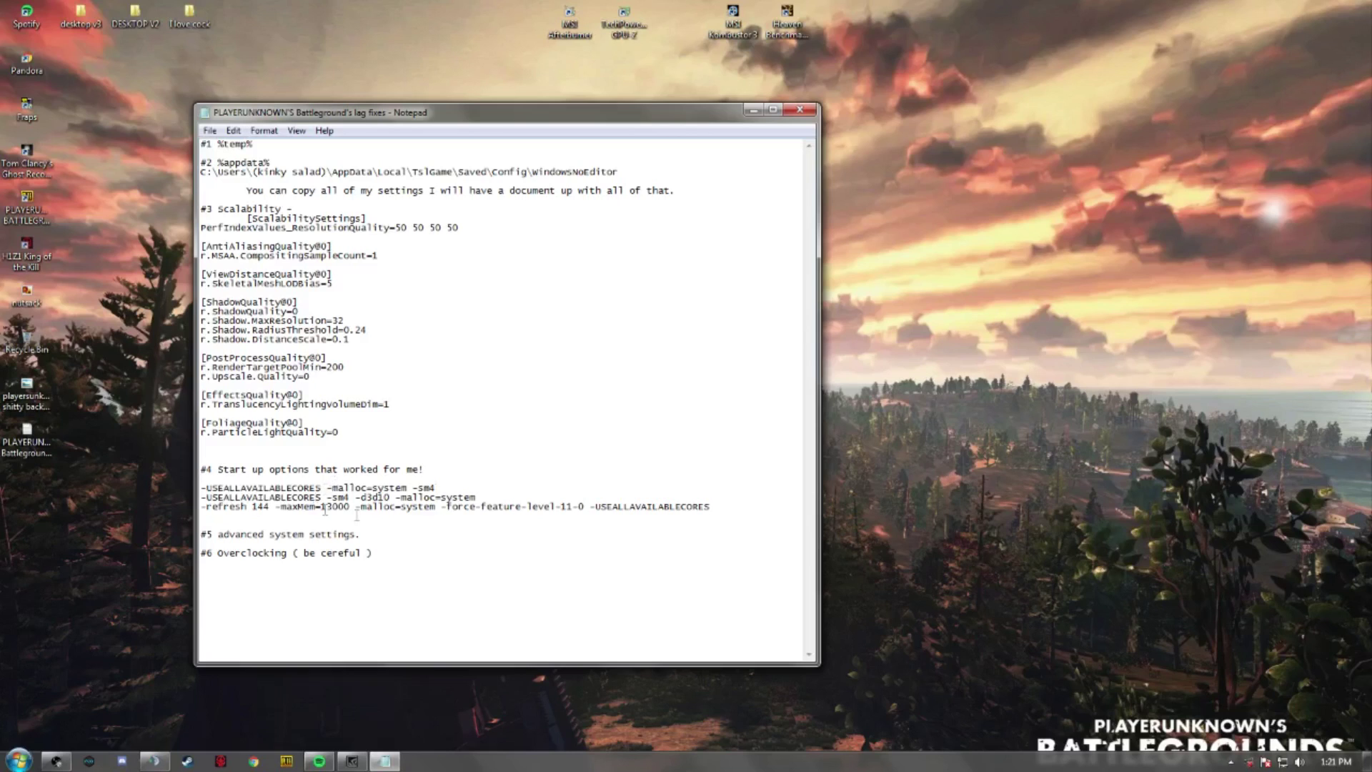
left_click(355, 761)
left_click_drag(495, 89, 1080, 99)
scroll(1093, 286, "down", 3)
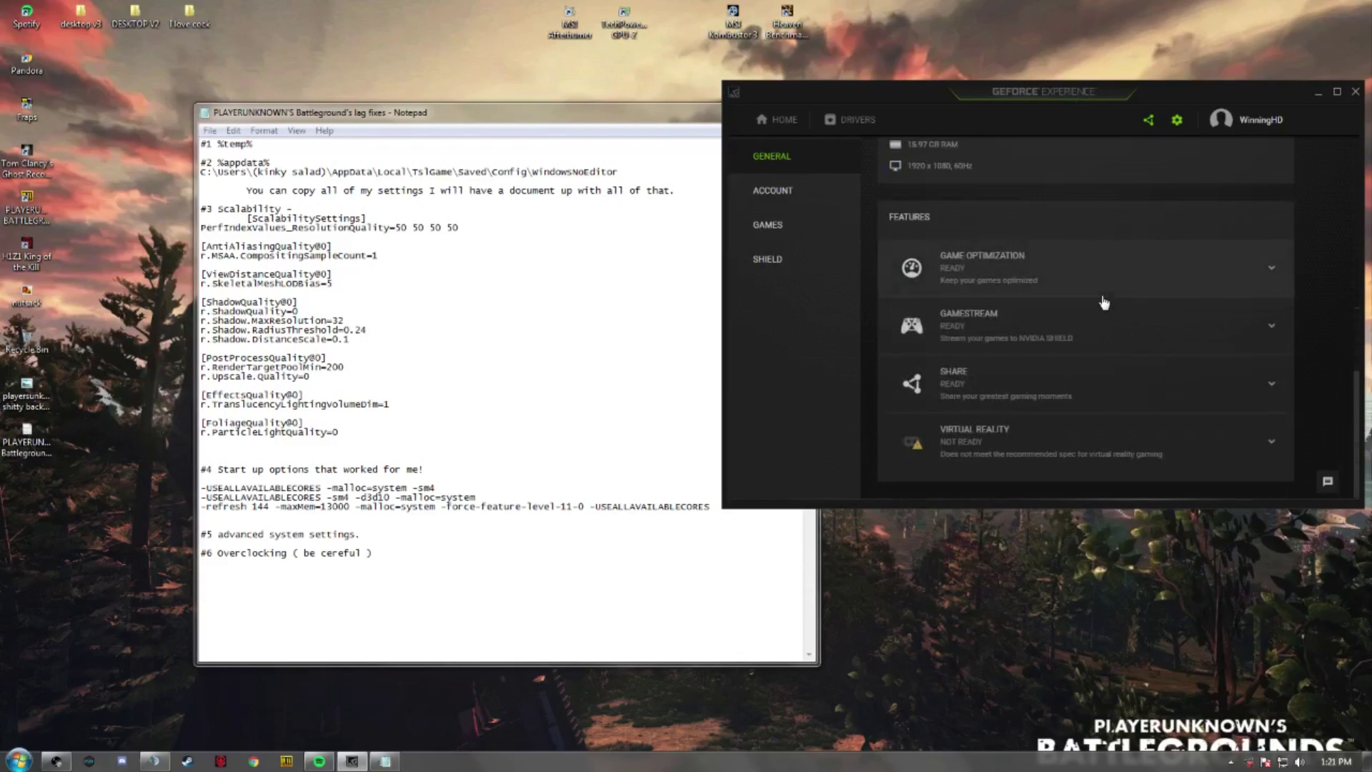
scroll(1102, 293, "up", 5)
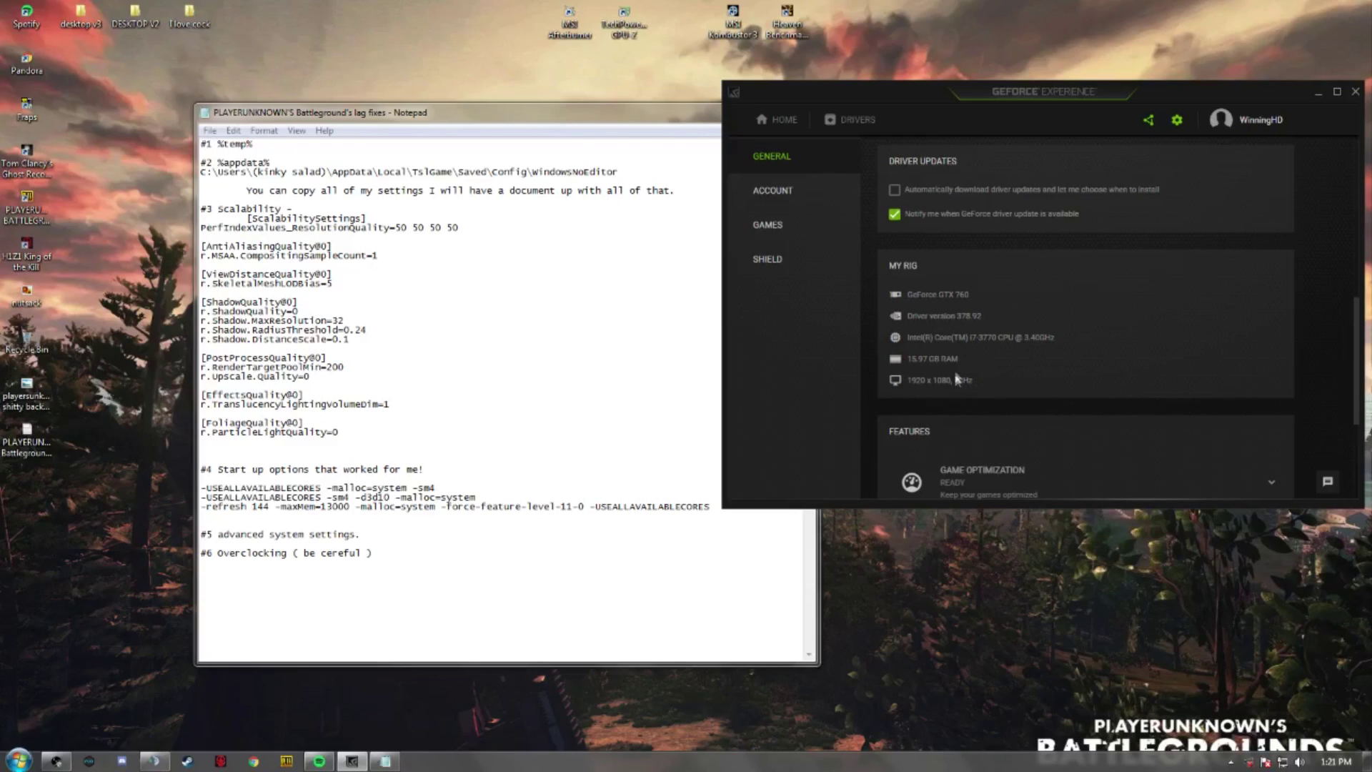
left_click(1318, 93)
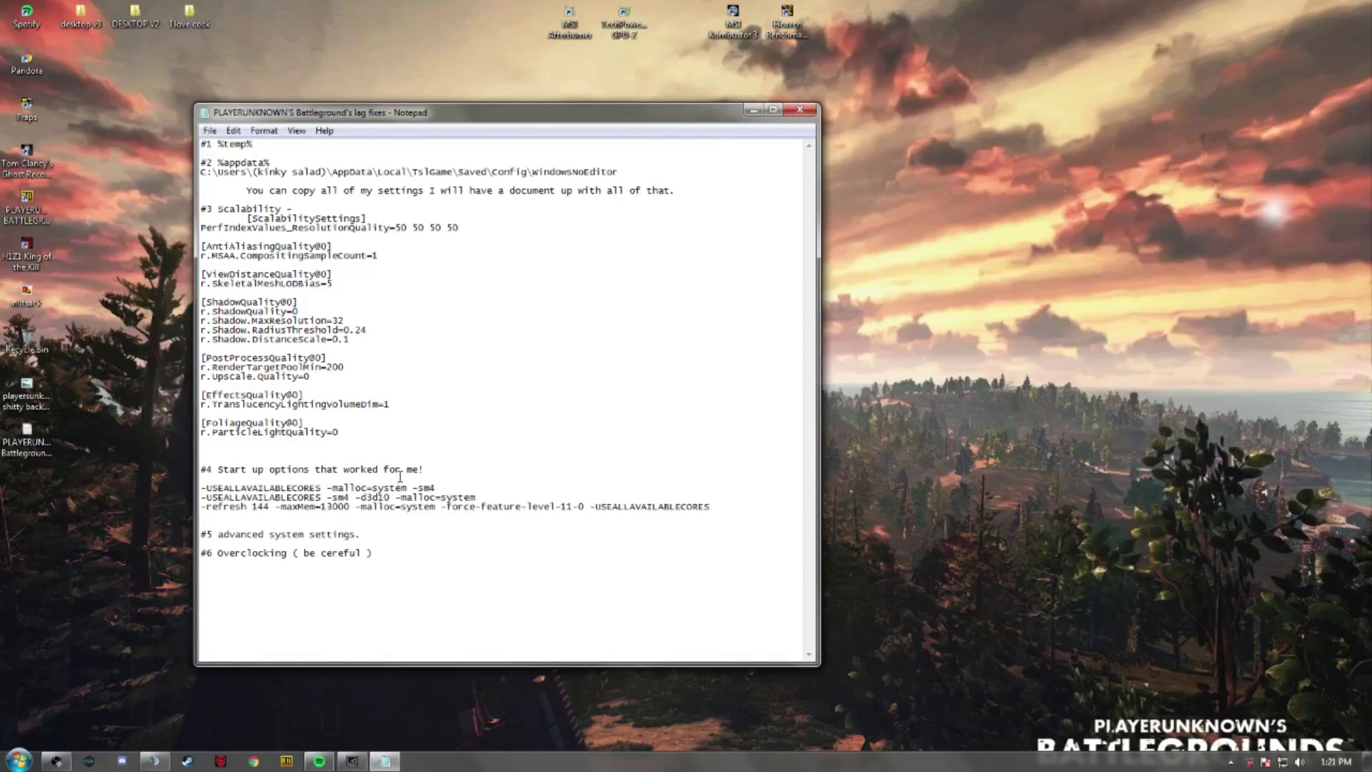
Set Performance Options visual effects to 'Adjust for best performance', apply, and close System Properties.
left_click(18, 760)
right_click(244, 557)
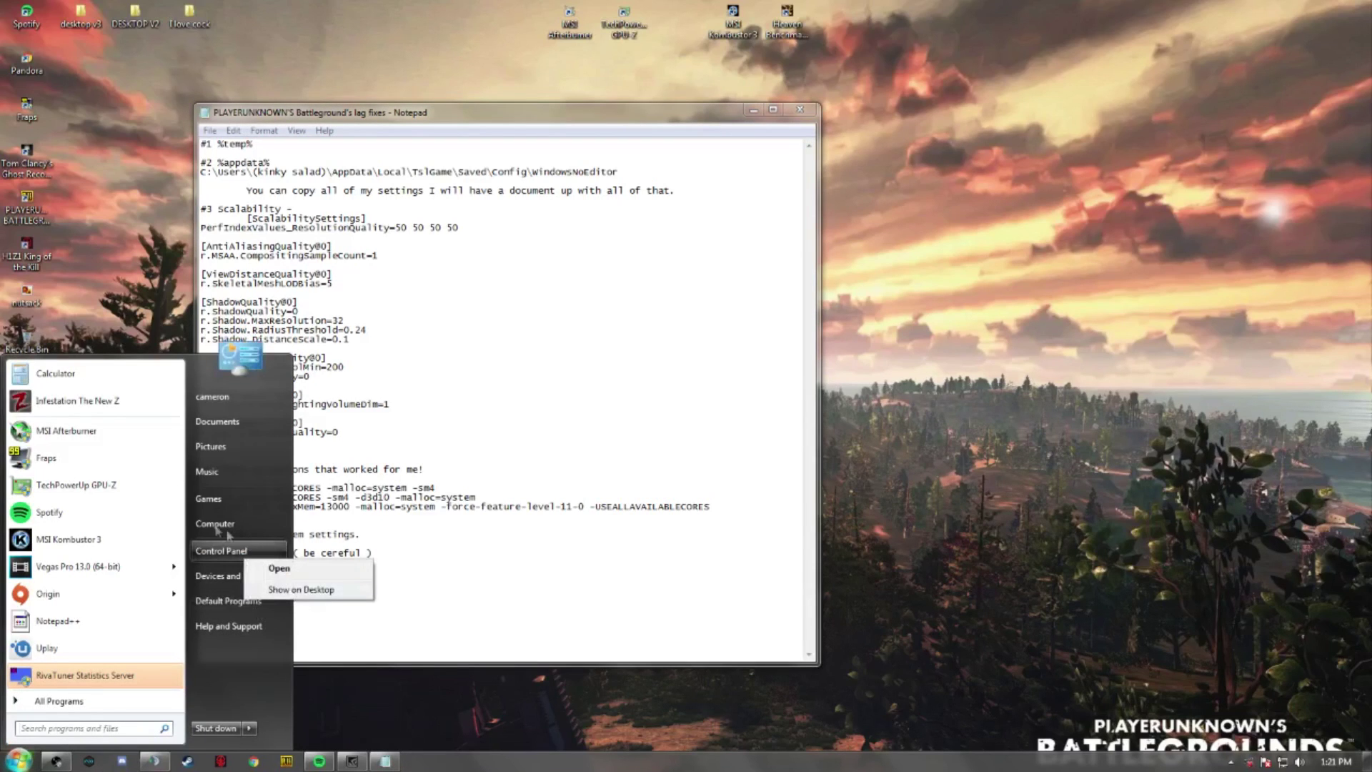
right_click(217, 525)
left_click(250, 643)
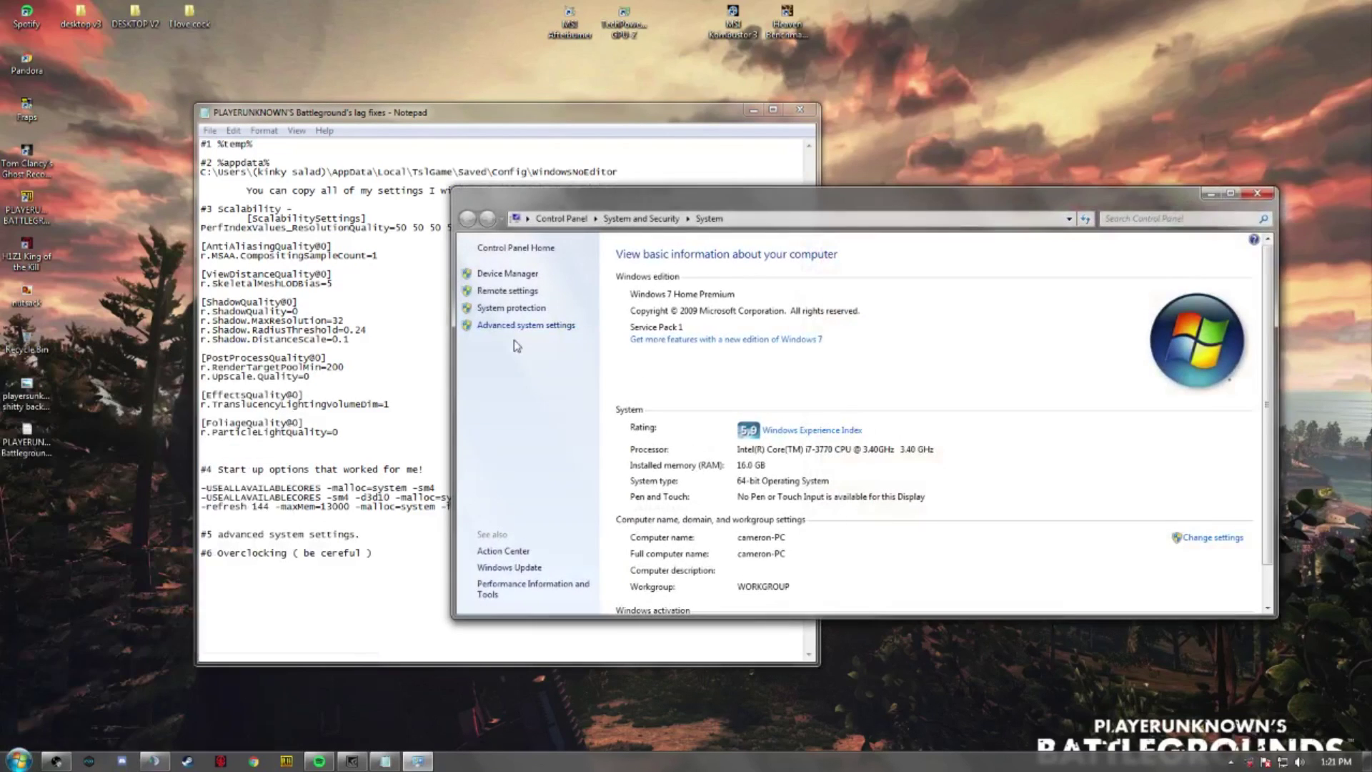
left_click(523, 325)
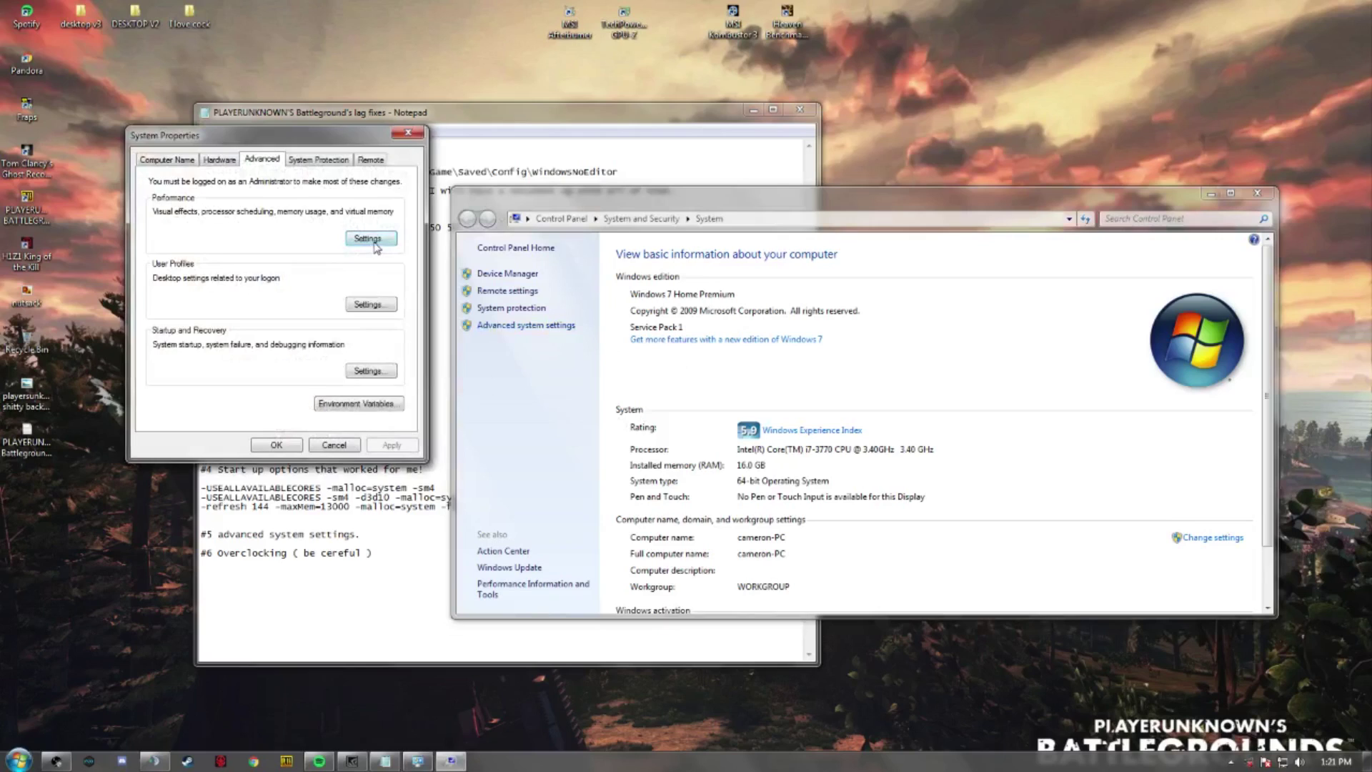
left_click(372, 240)
scroll(357, 457, "down", 1)
left_click(224, 292)
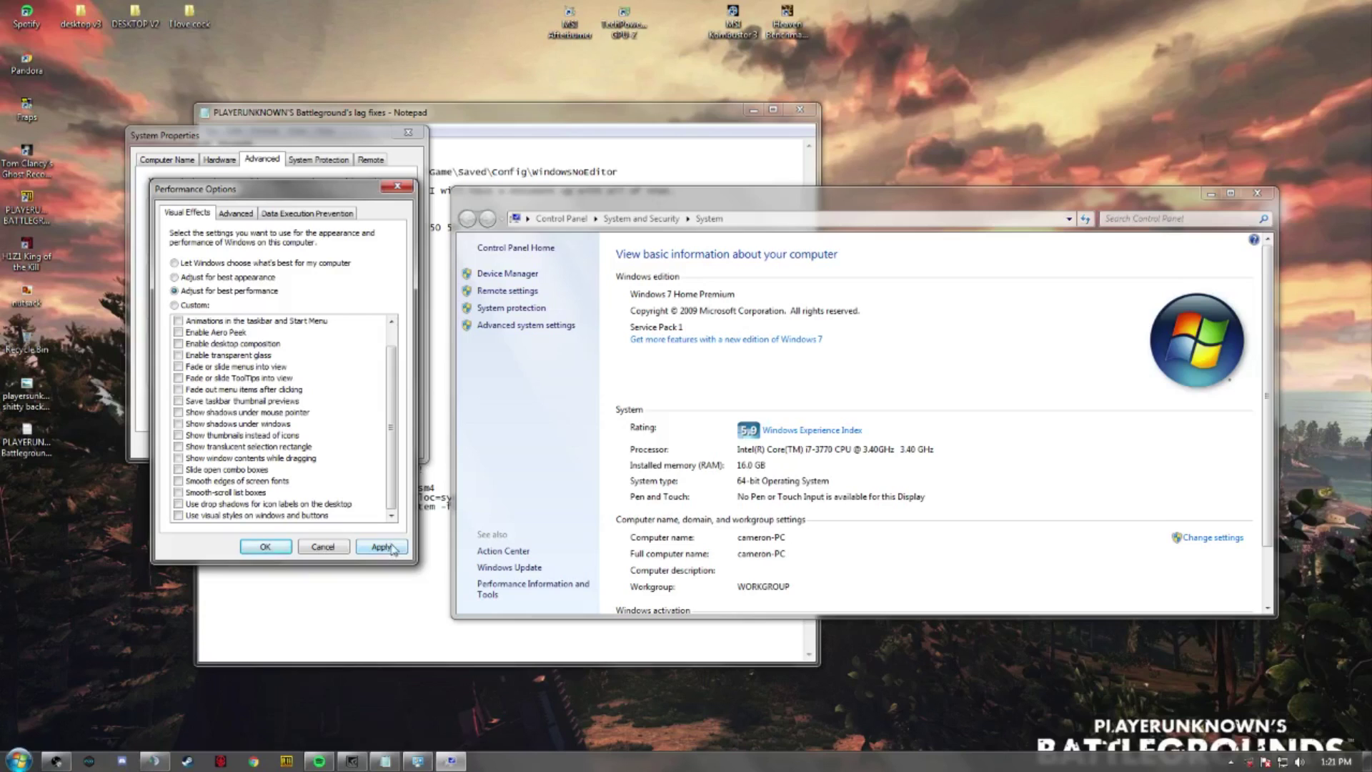
left_click(373, 547)
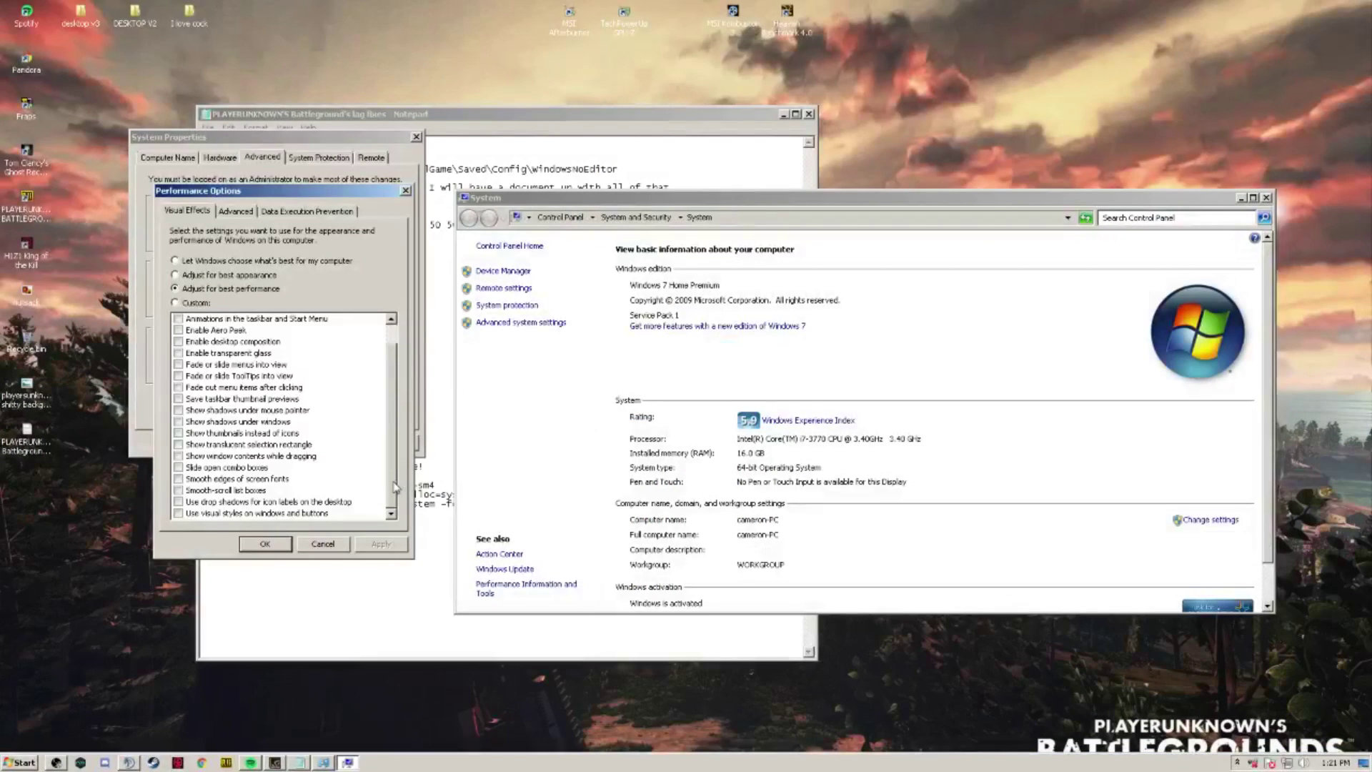
left_click(404, 190)
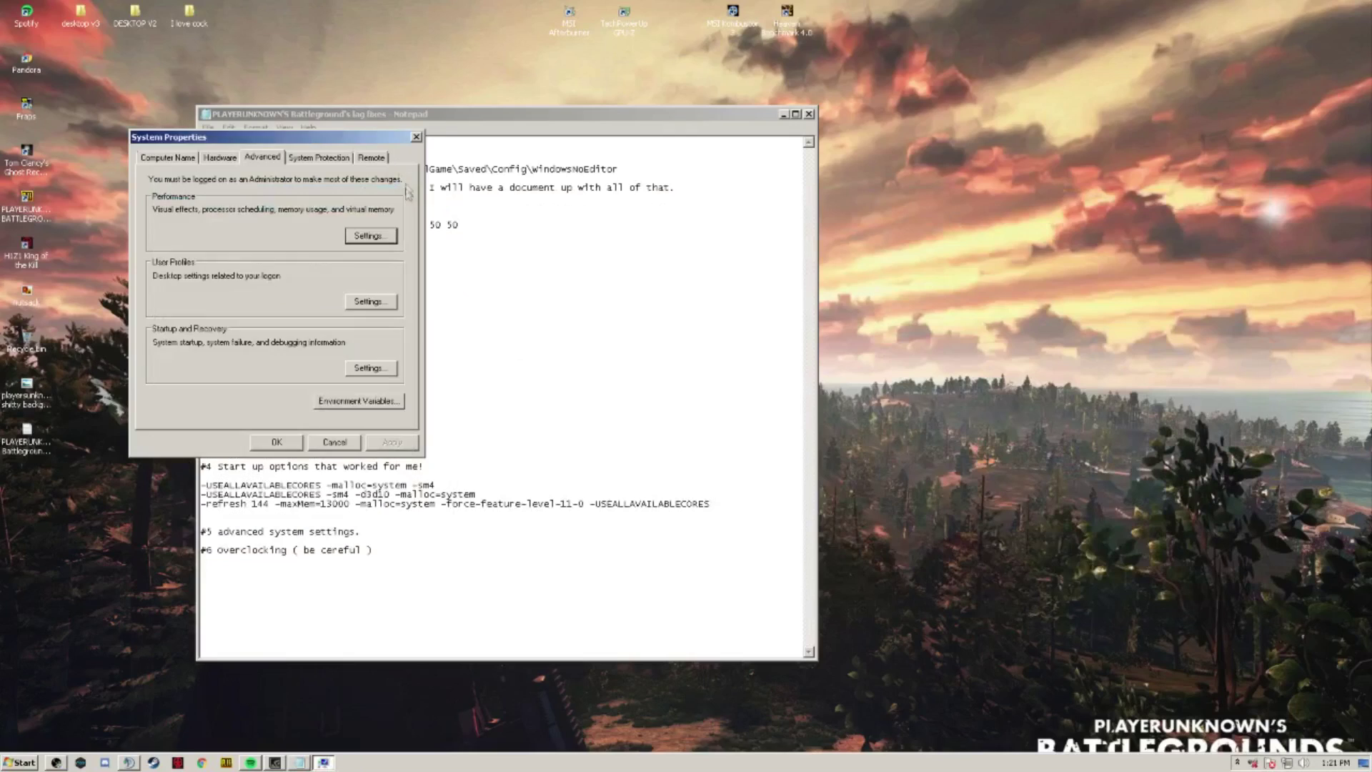
left_click(420, 140)
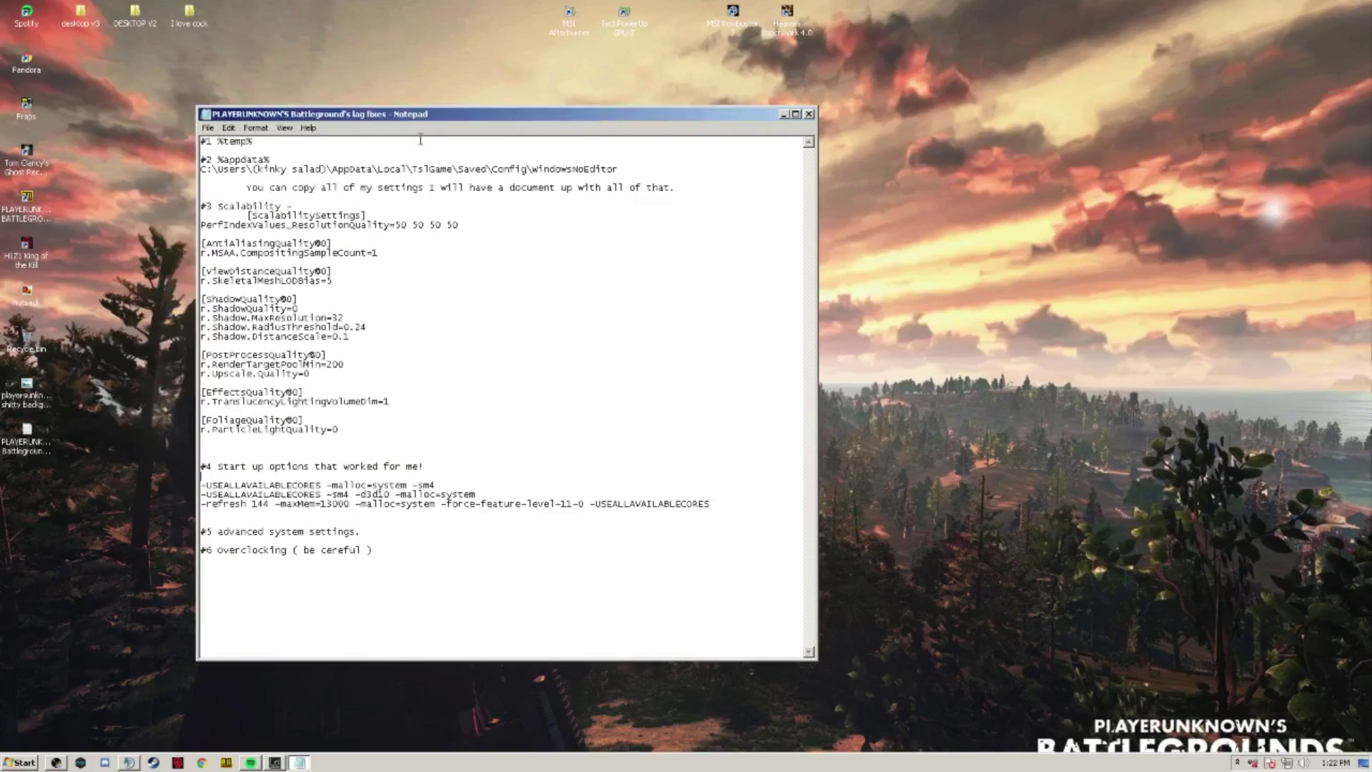
Select the '#6 overclocking' line, close the Notepad notes, and select the GPU-Z shortcut.
left_click(55, 763)
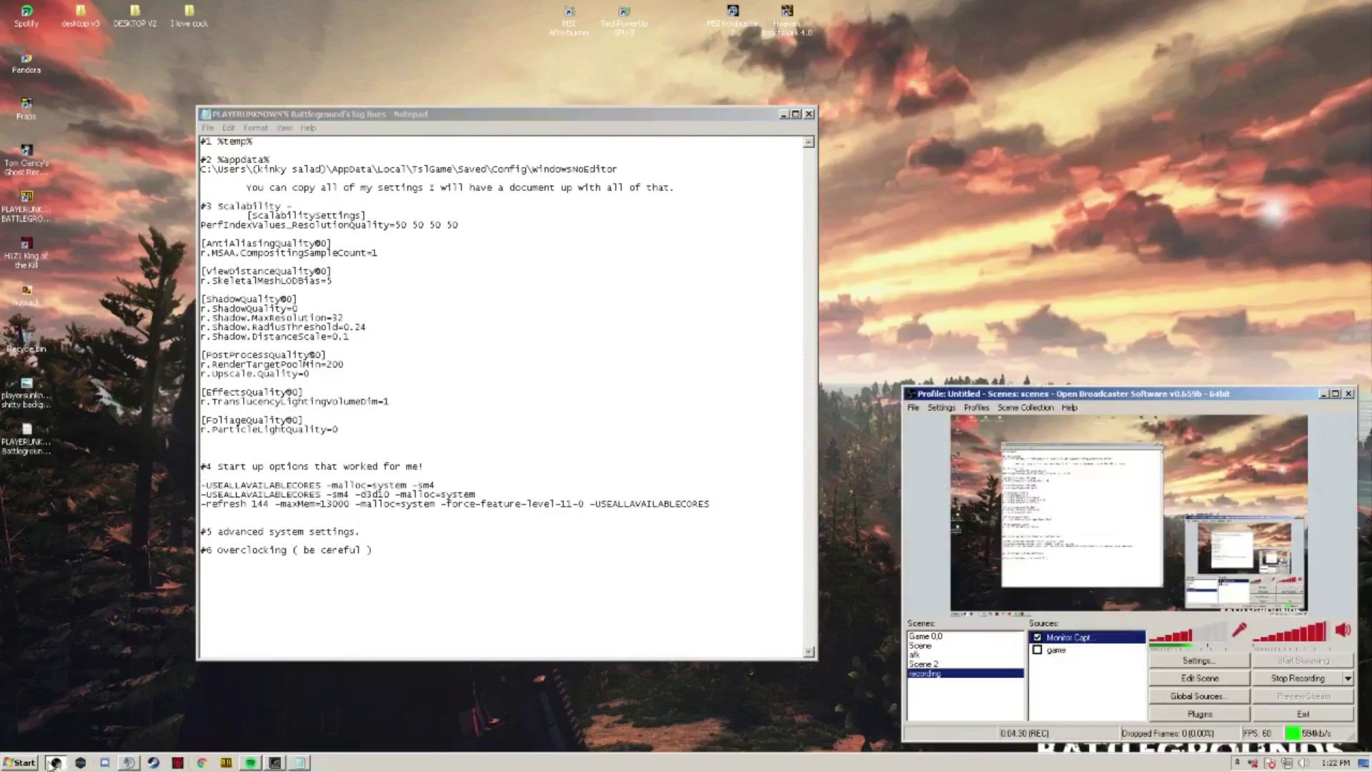
left_click(54, 762)
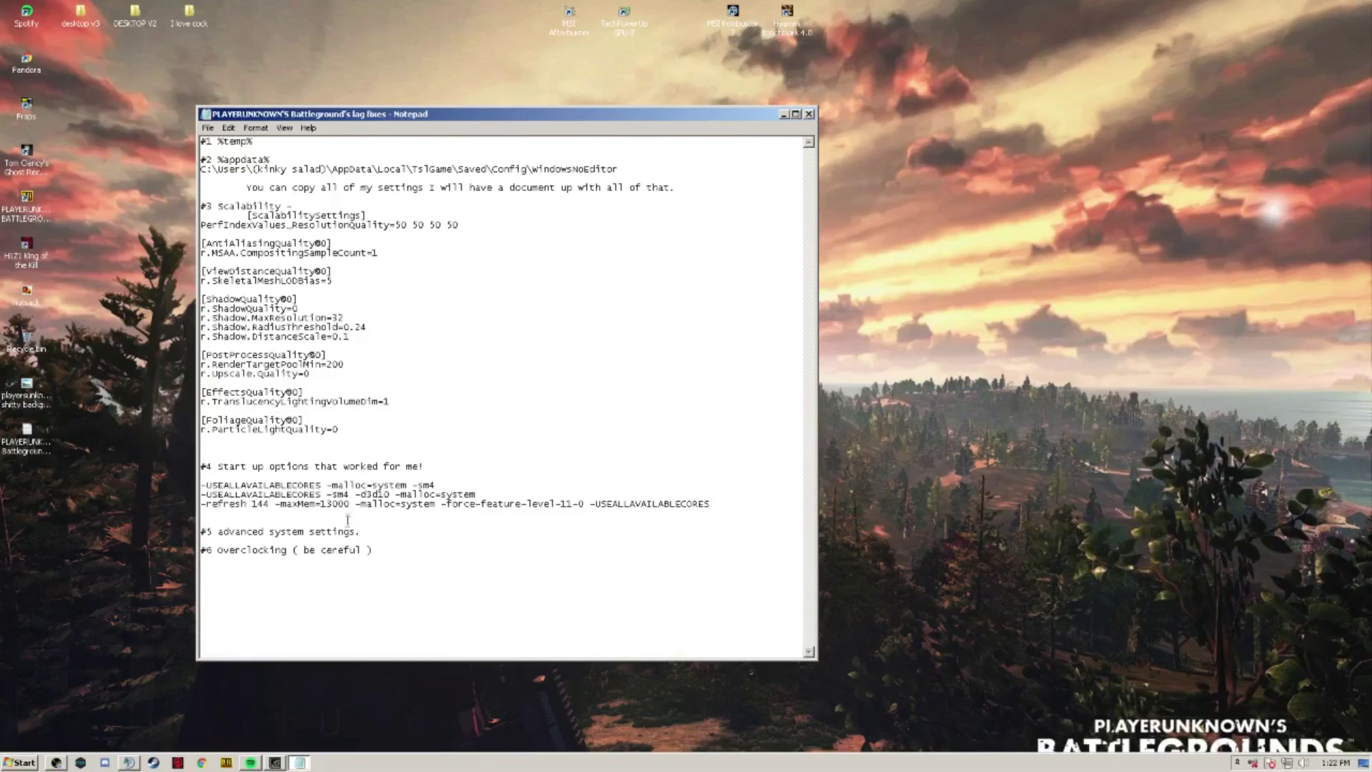
left_click_drag(376, 550, 200, 555)
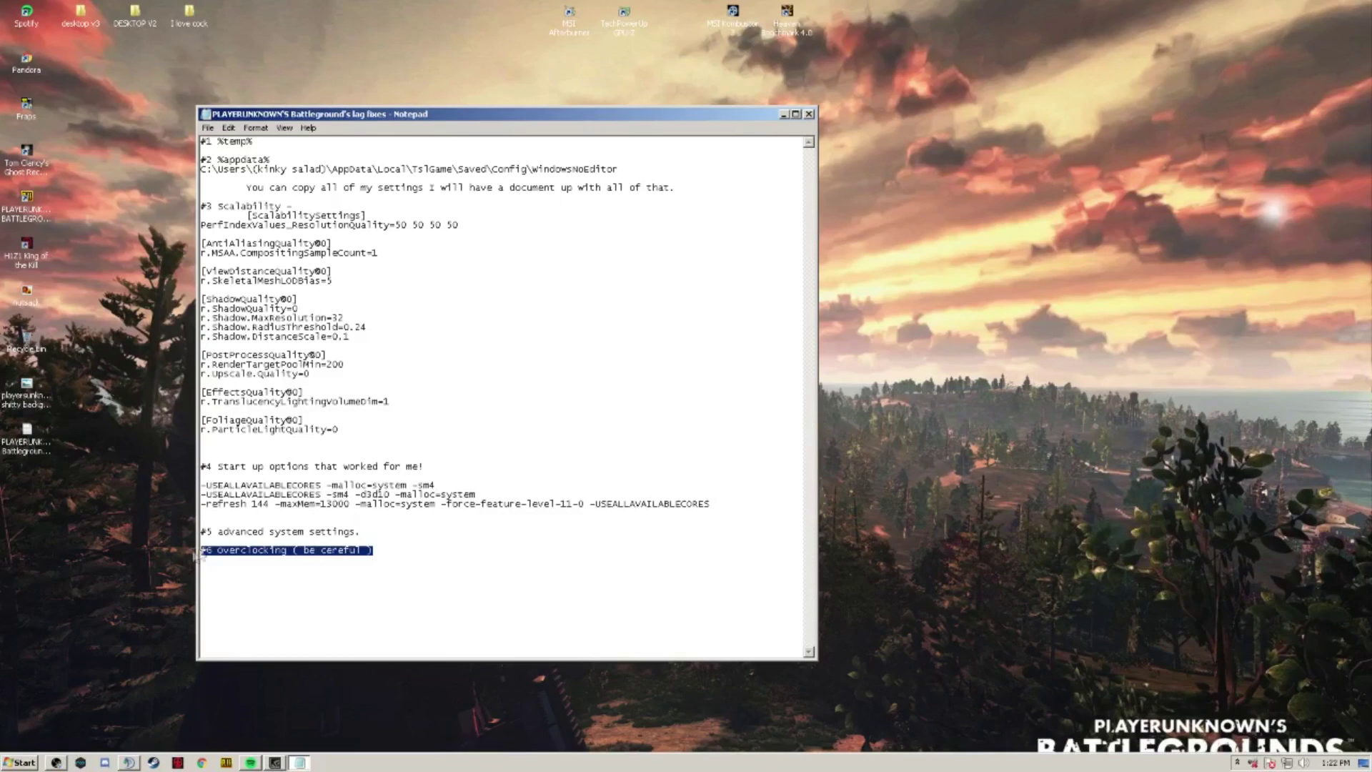
left_click(808, 114)
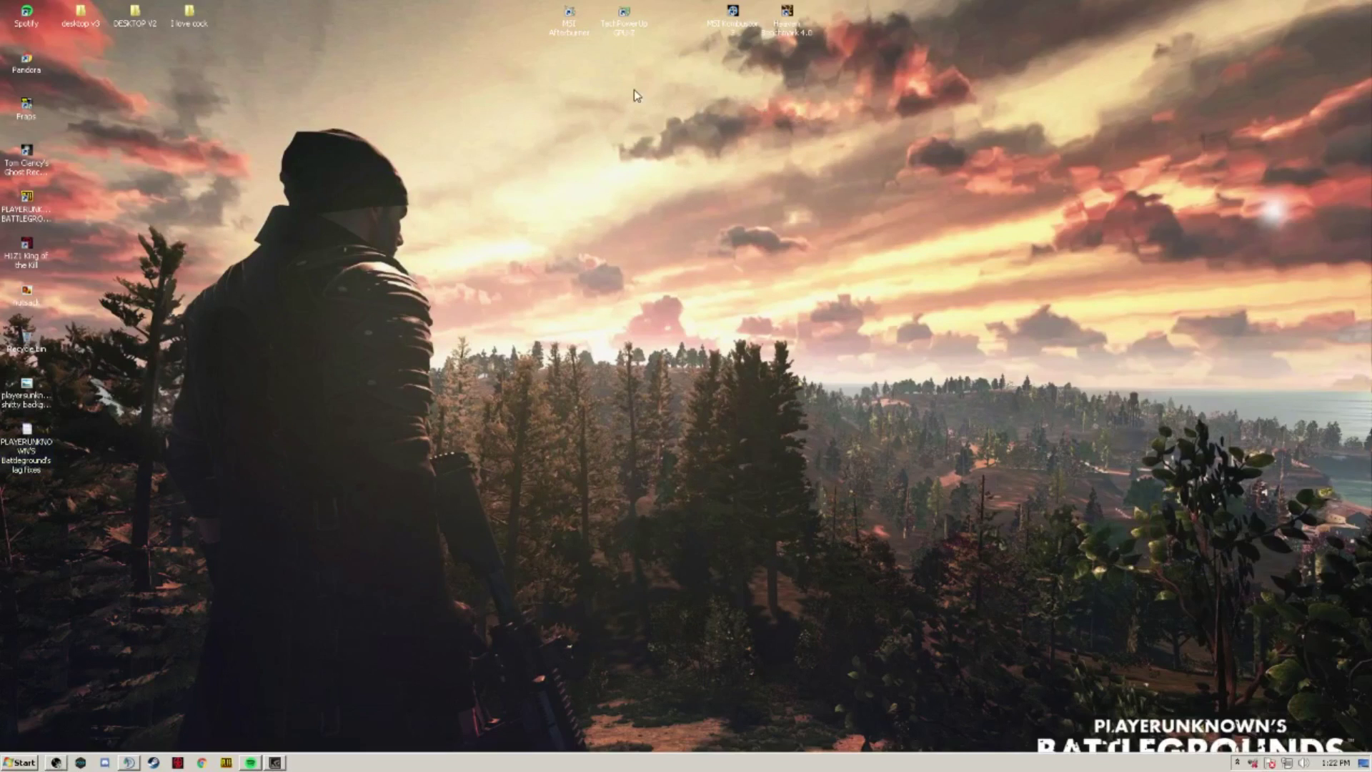
left_click(578, 14)
left_click(636, 14)
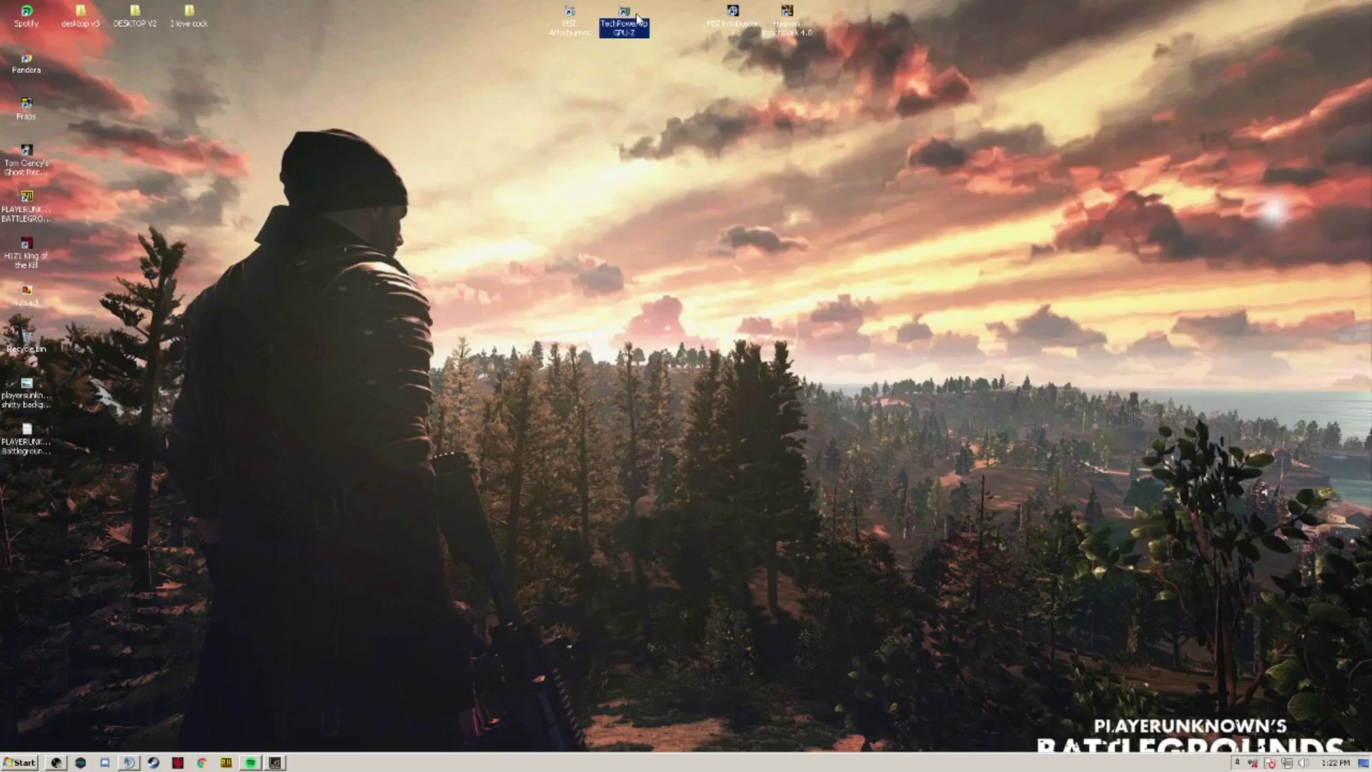
Launch GPU-Z and MSI Afterburner, move GPU-Z higher, and open Afterburner's properties.
double_click(626, 13)
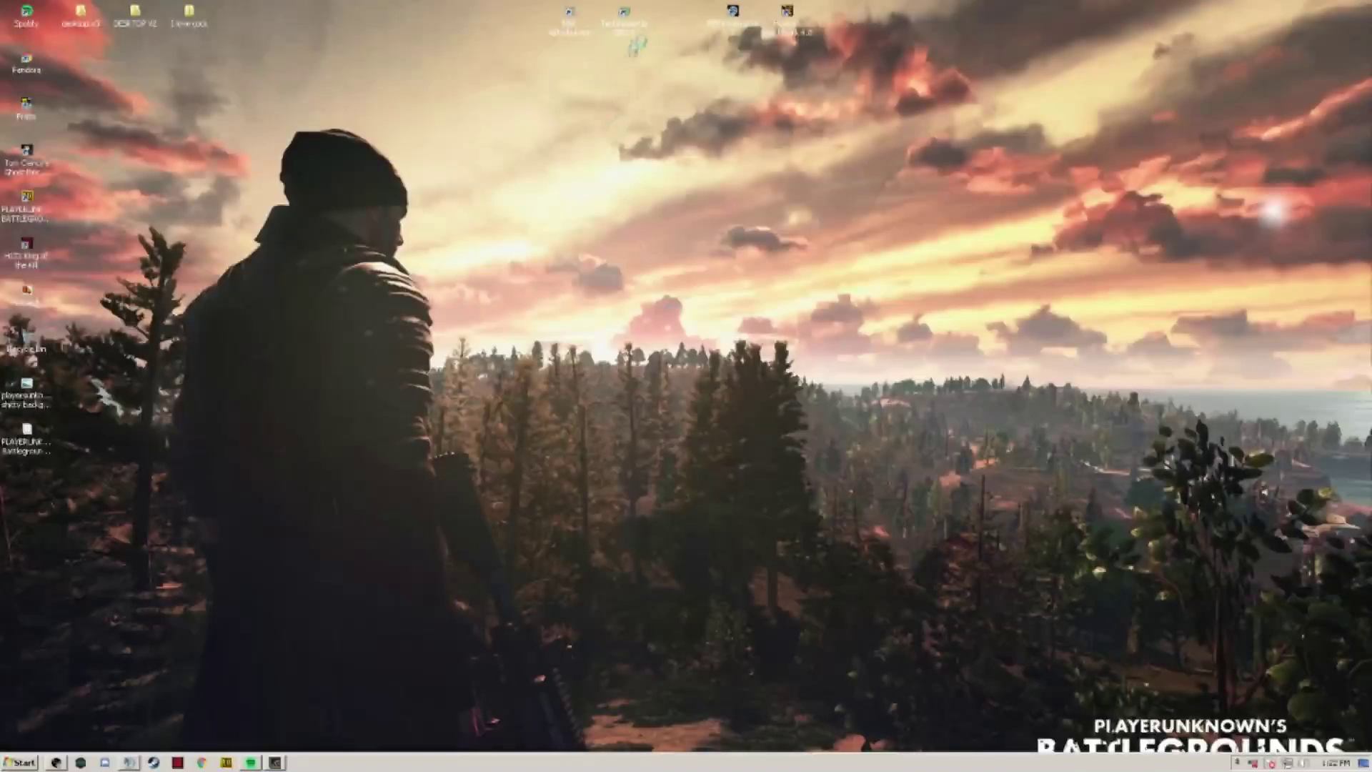
left_click(570, 25)
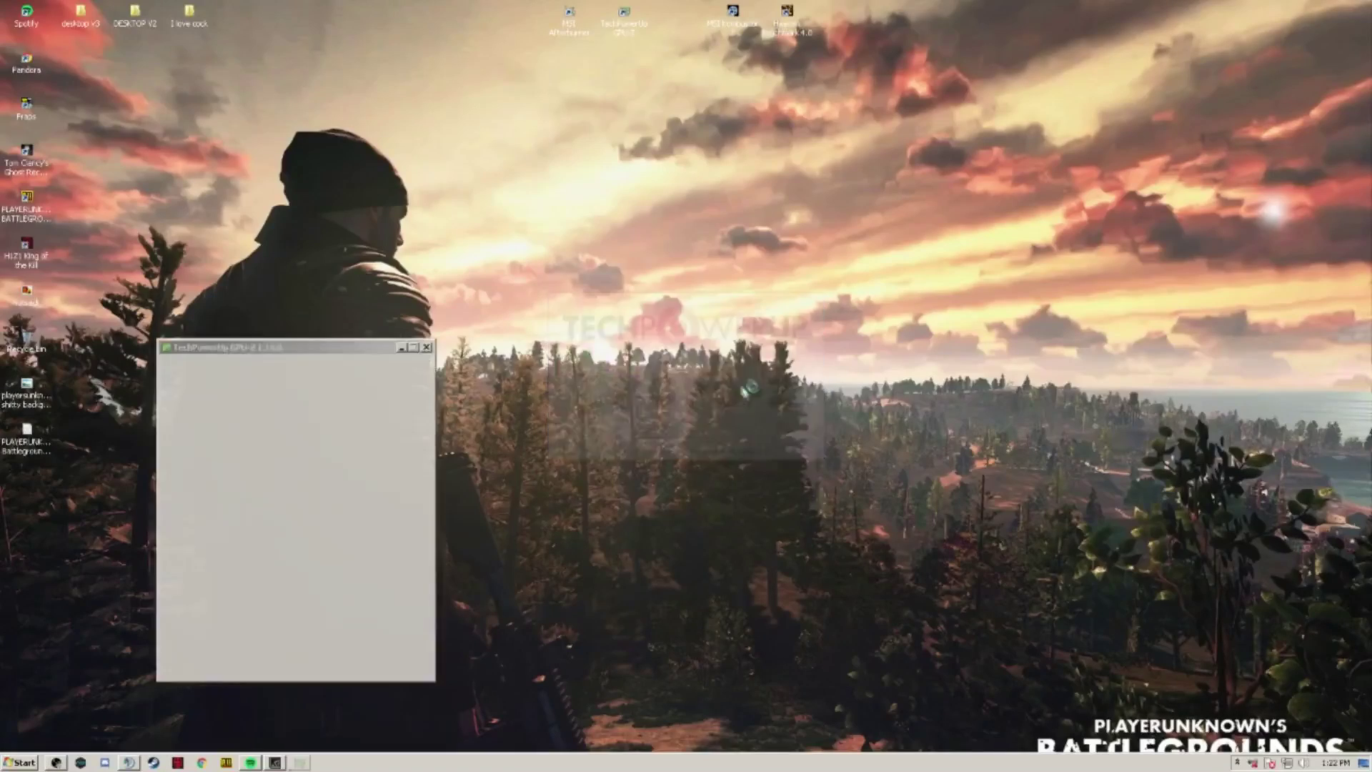
left_click_drag(304, 353, 416, 232)
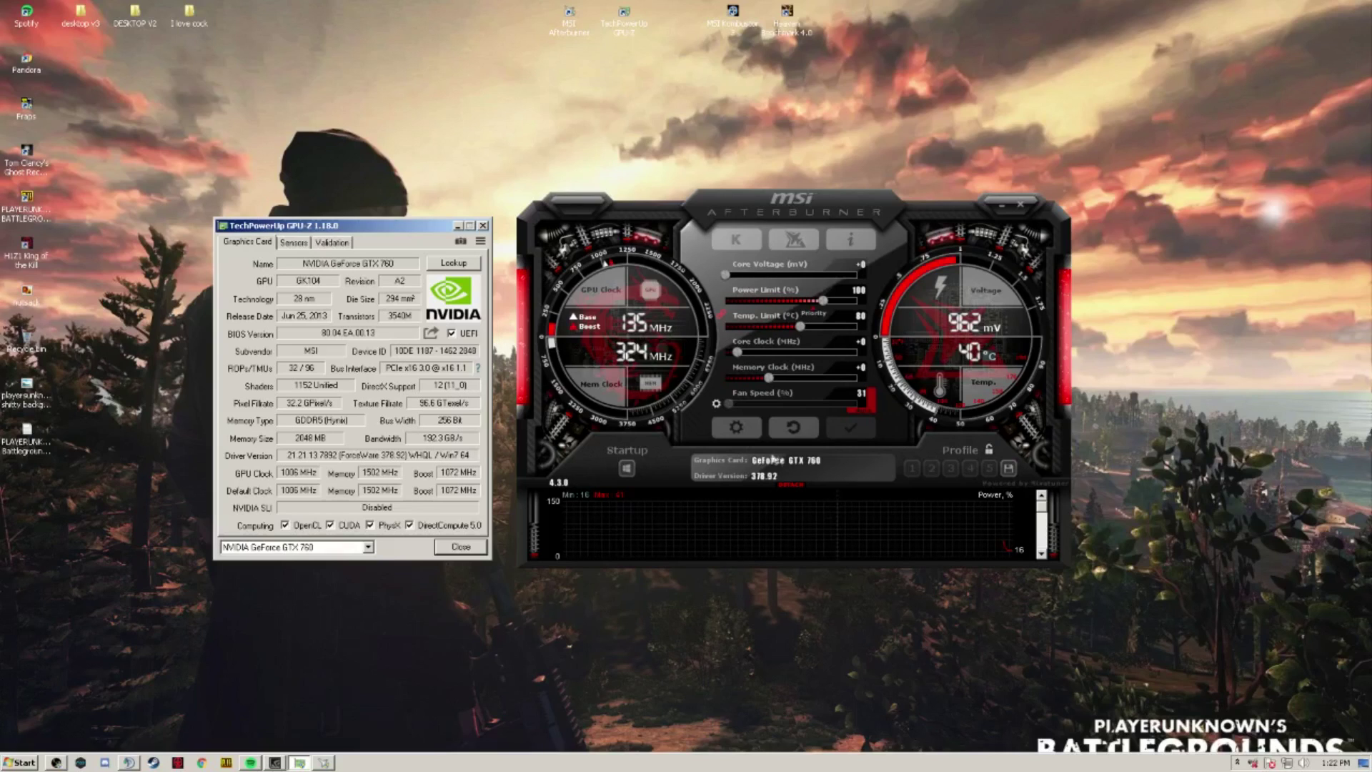
left_click(750, 435)
Move the Afterburner properties dialog to the right, then close it.
left_click_drag(744, 209, 1162, 170)
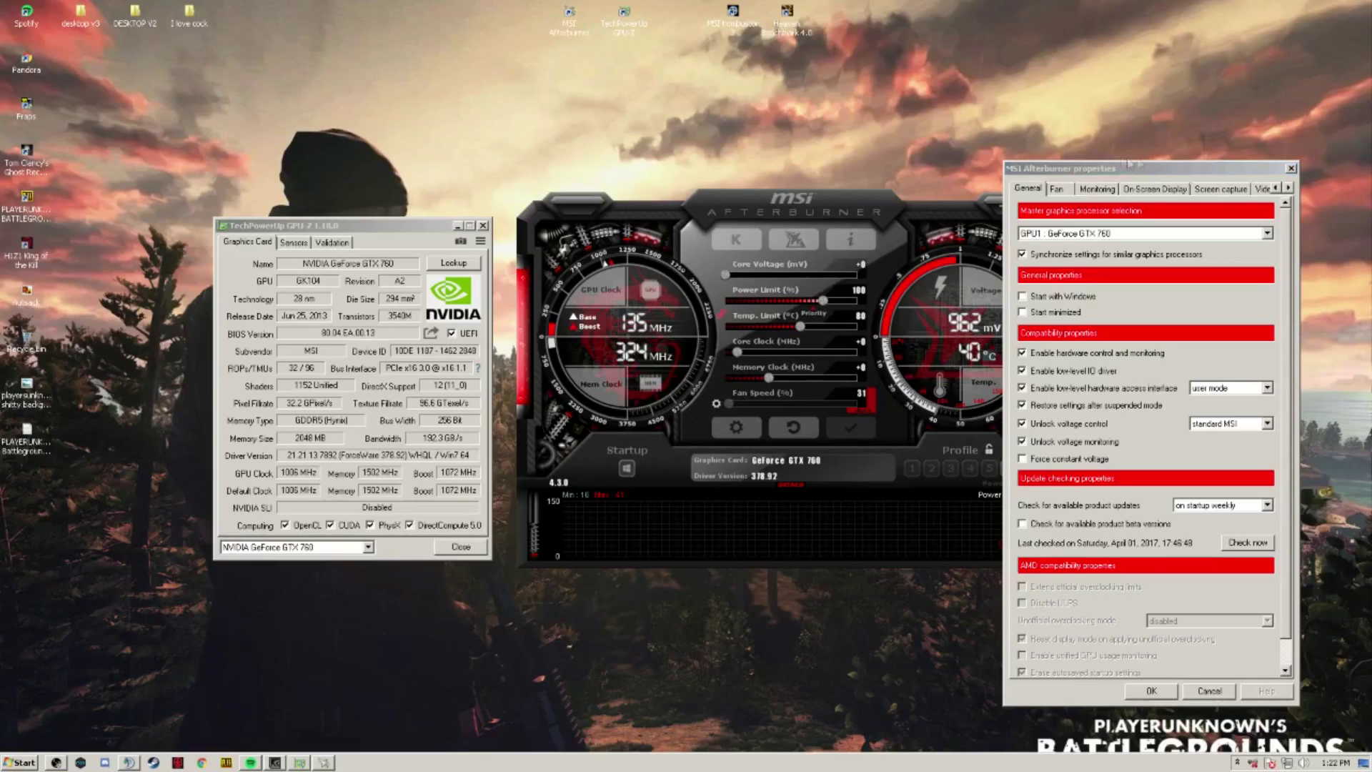
left_click_drag(1084, 173, 1155, 173)
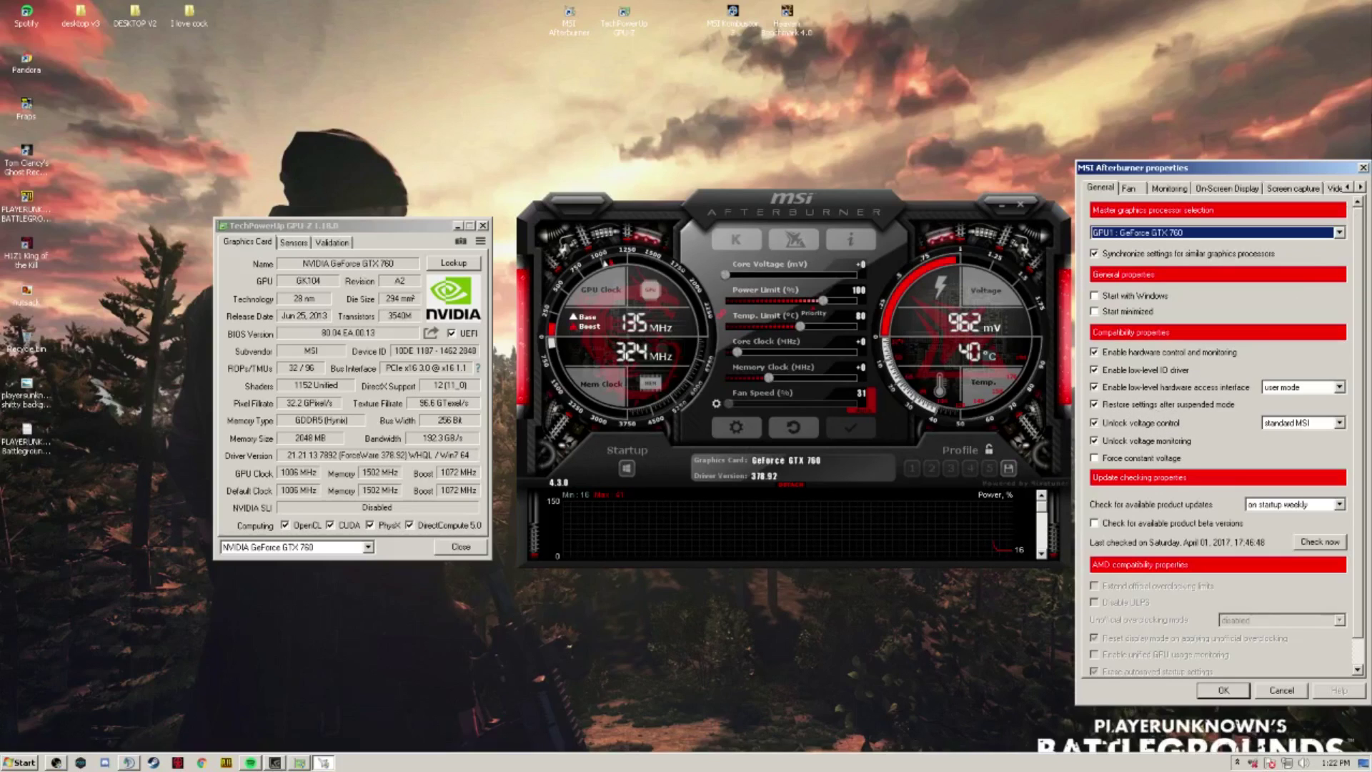
left_click(1362, 167)
Apply core voltage +10, core clock about +104 and memory clock +33, then bring up Steam.
left_click_drag(726, 276, 889, 291)
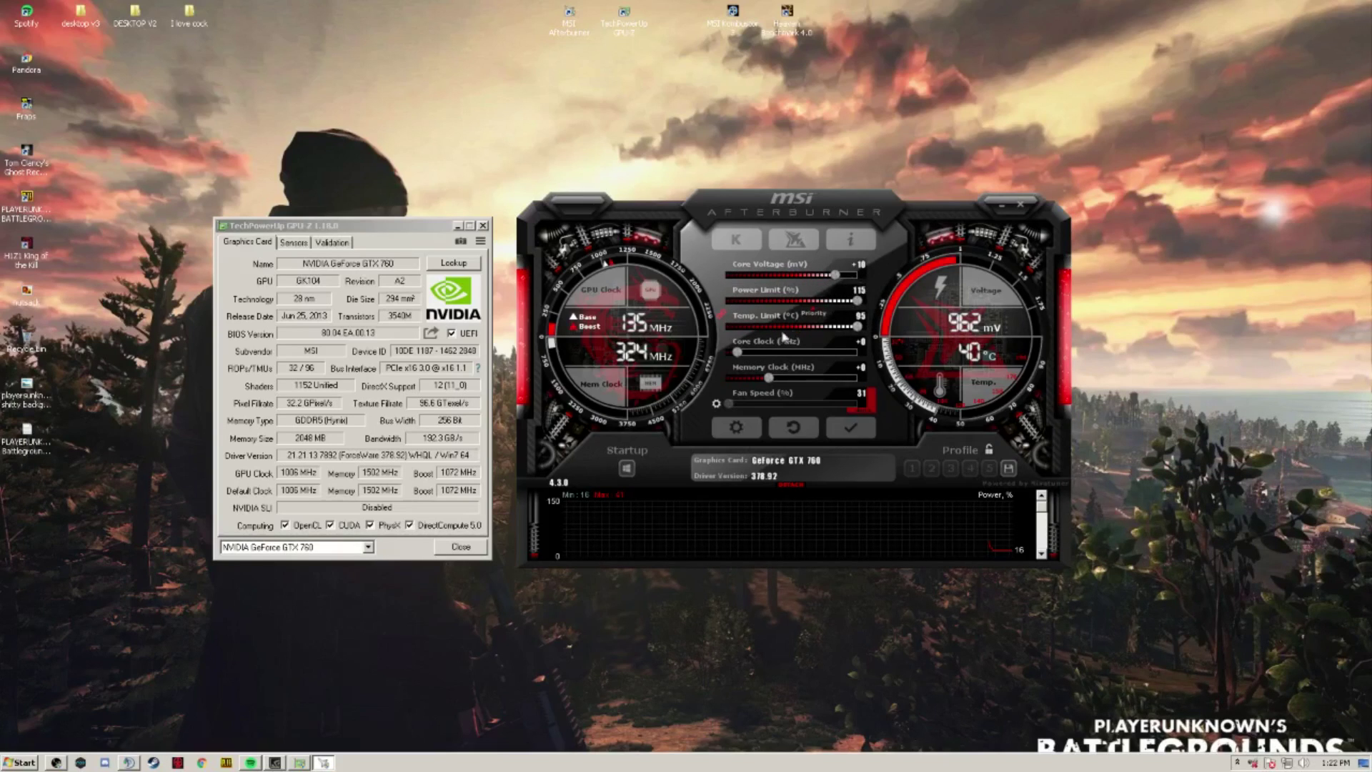
left_click_drag(738, 354, 765, 370)
left_click_drag(769, 377, 772, 377)
left_click(850, 427)
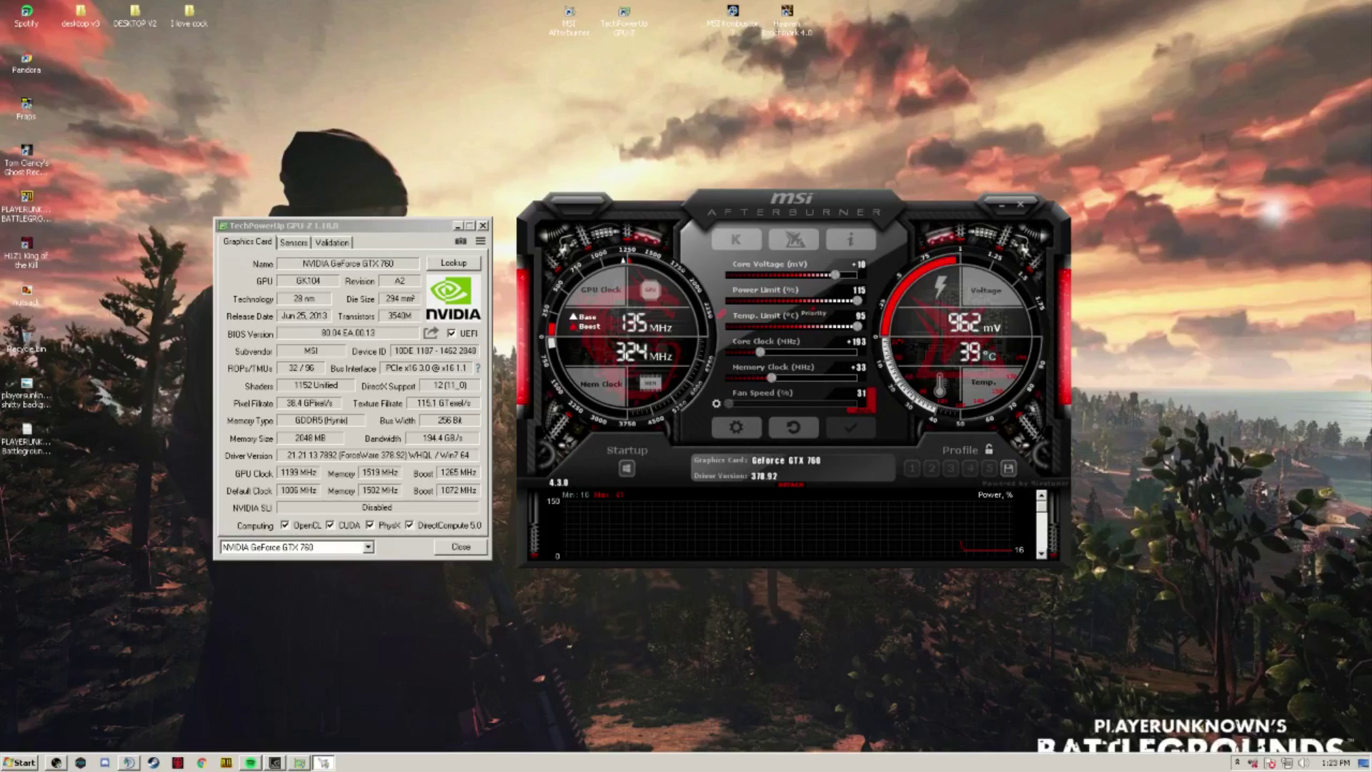
left_click(153, 762)
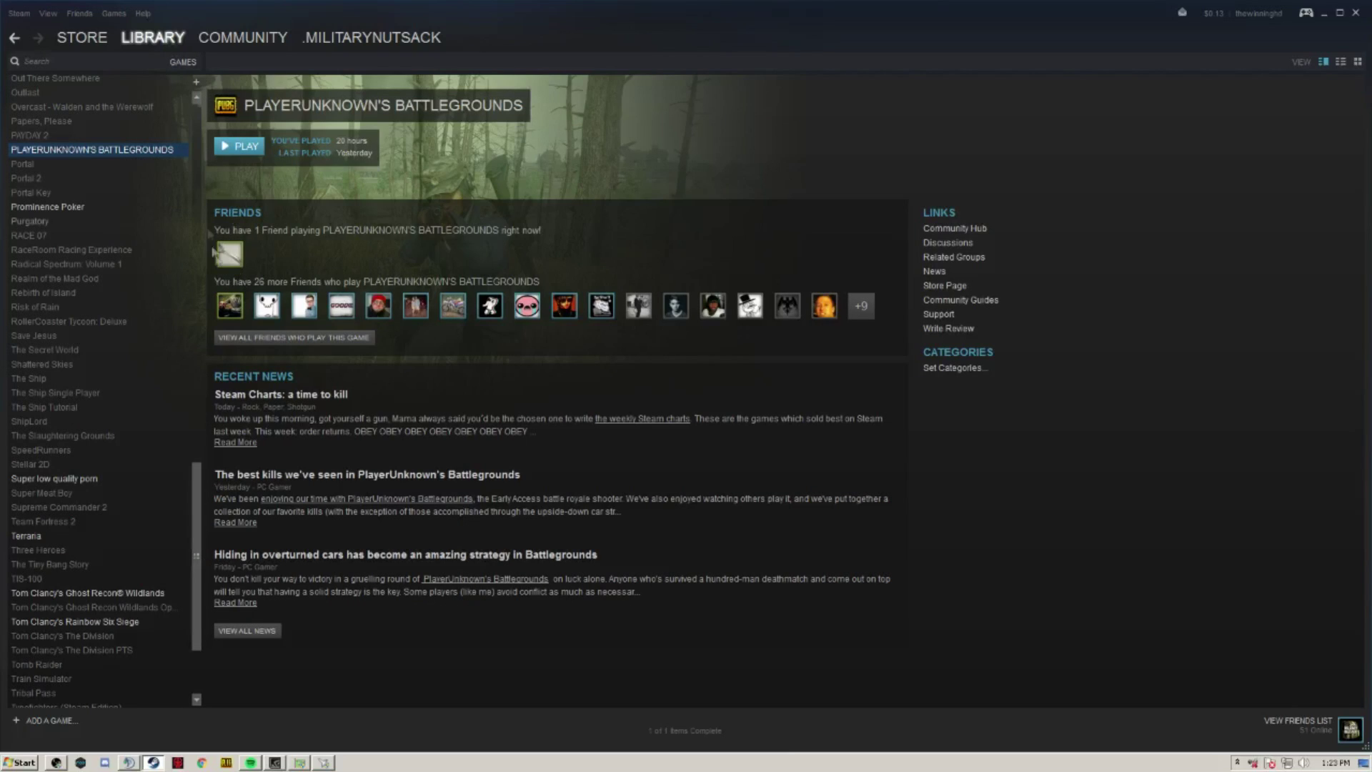
Close Steam, shift the Afterburner window up and right, and bring OBS back up.
left_click(1355, 13)
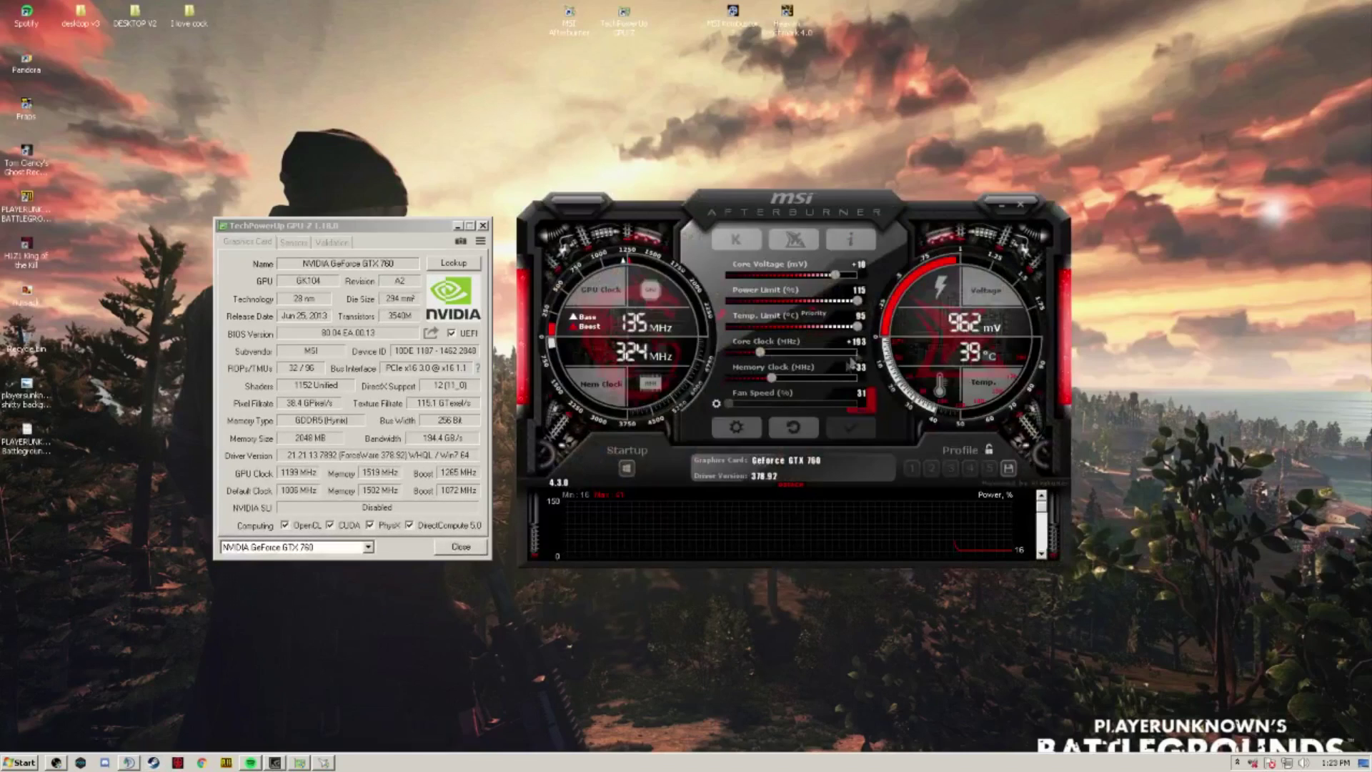
left_click_drag(954, 309, 883, 242)
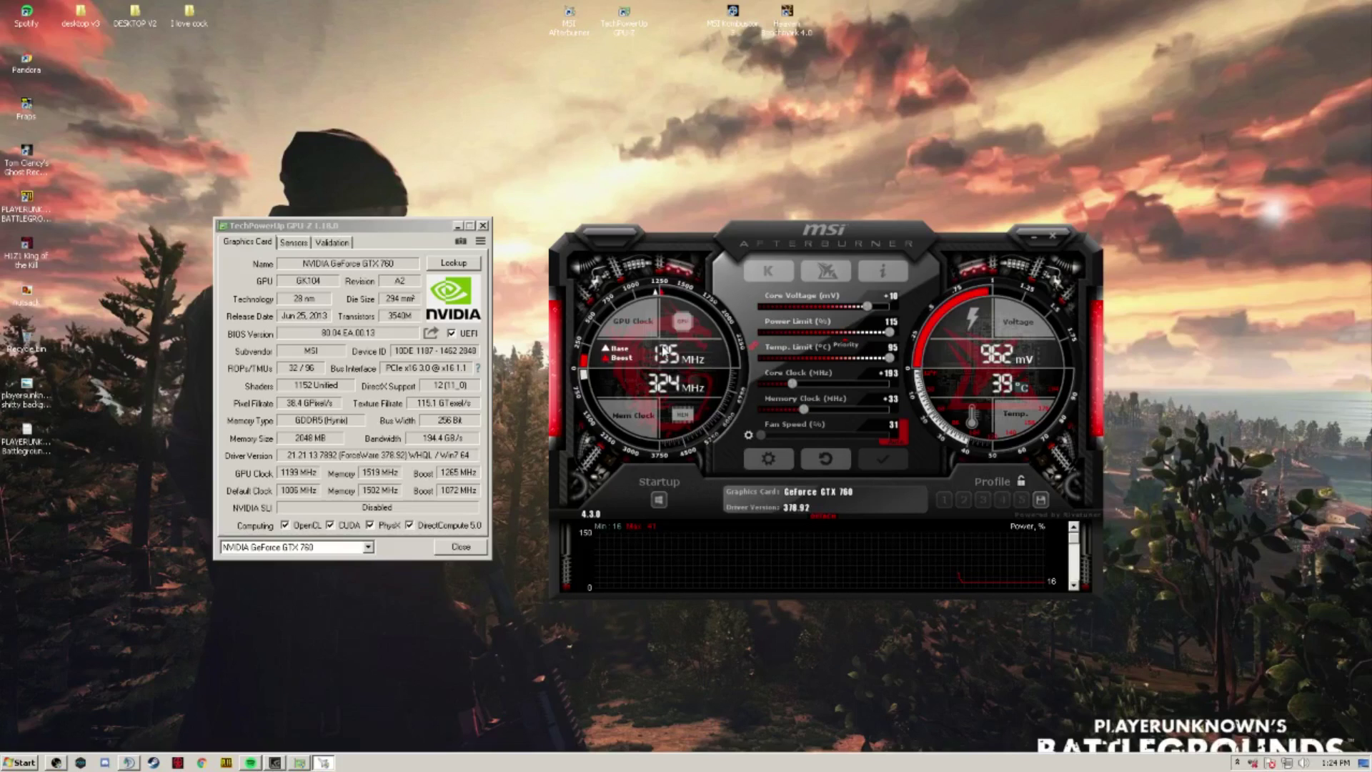
left_click(55, 763)
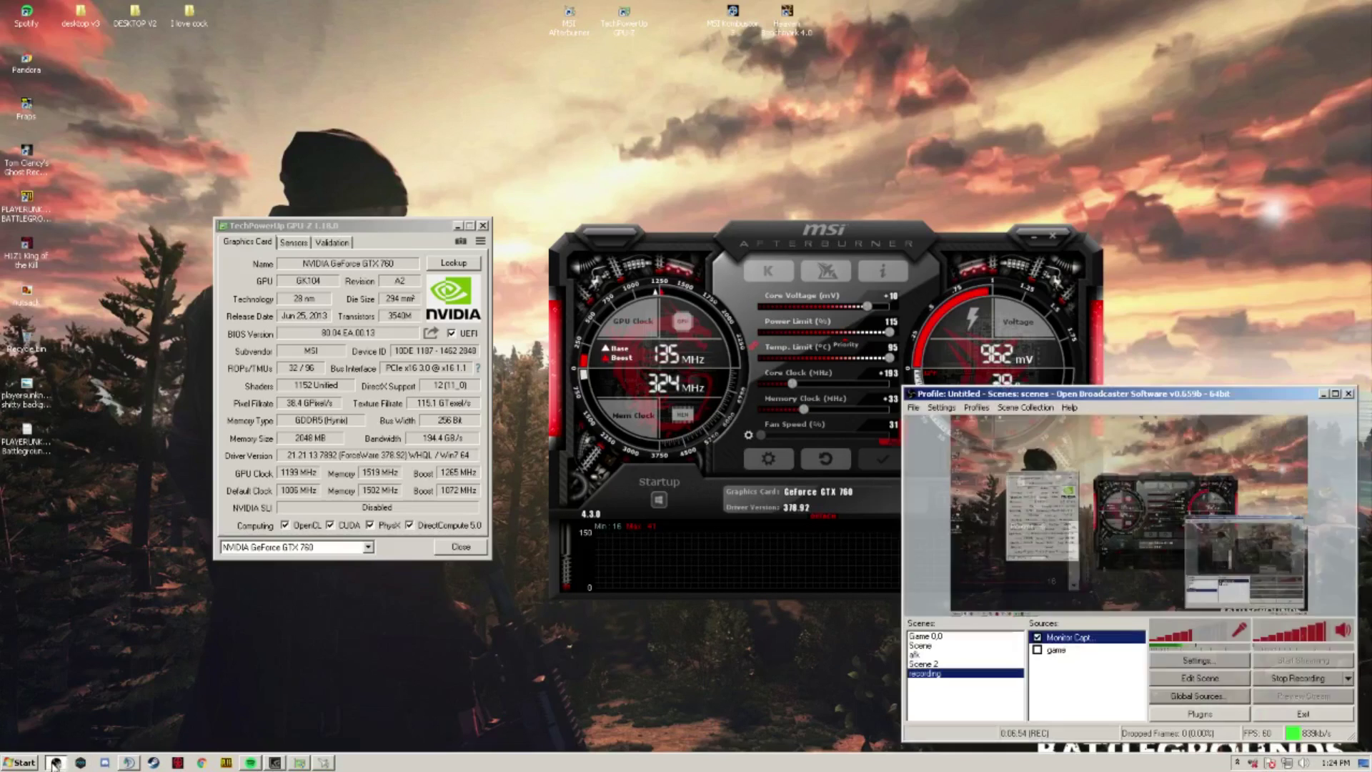